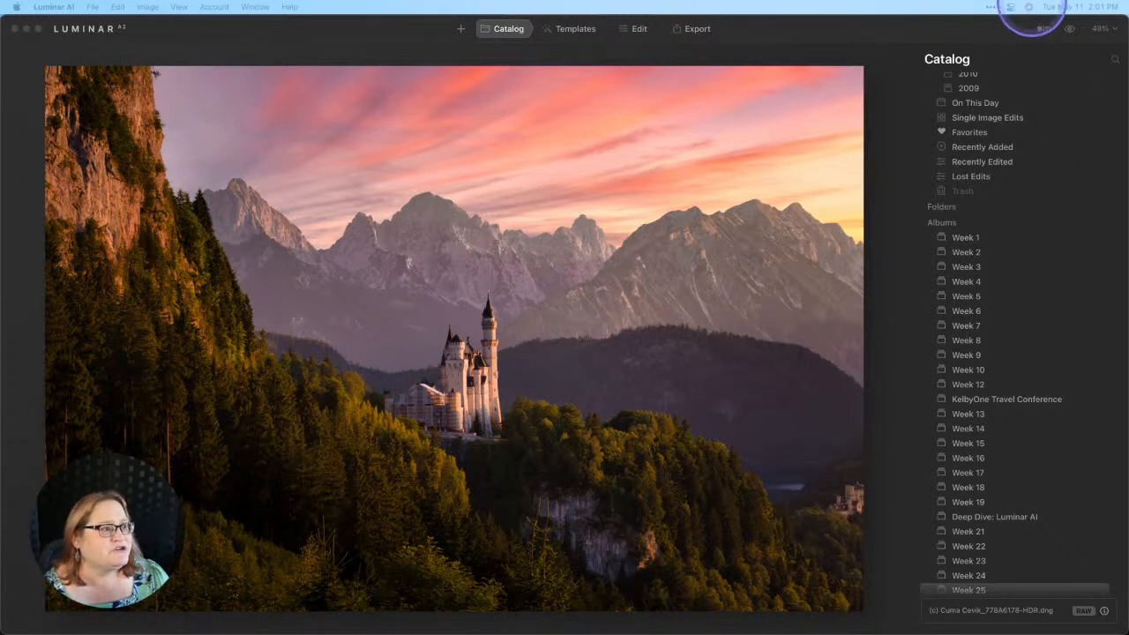
- Toggle between the unedited original and the edited sunset version to compare them
{"action": "left_click", "coordinate": [1069, 30]}
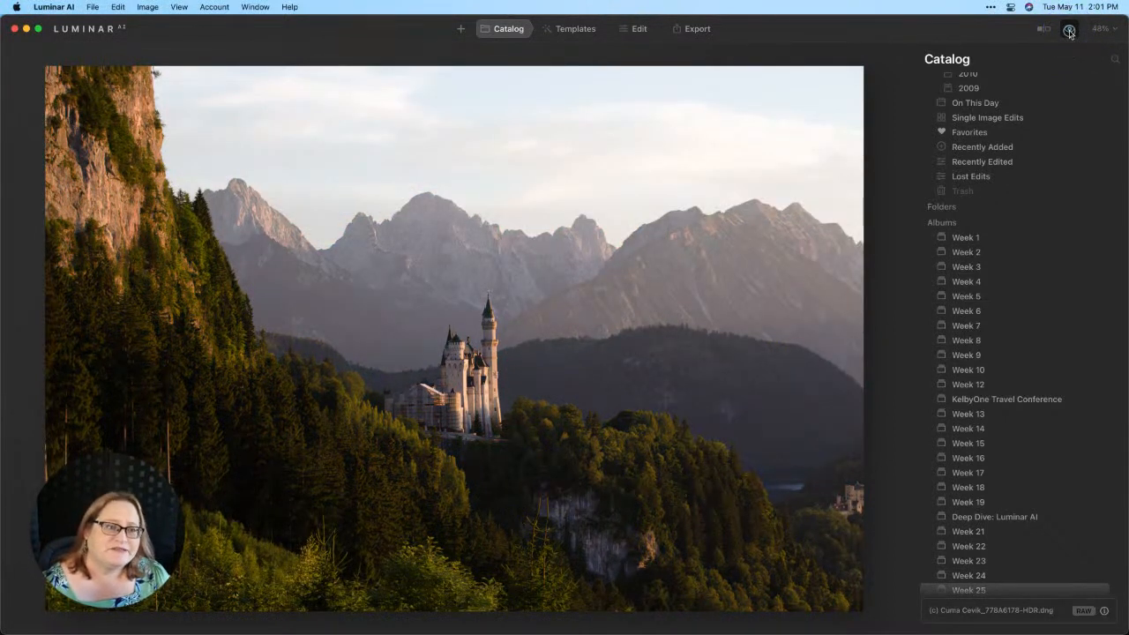
{"action": "left_click", "coordinate": [1069, 31]}
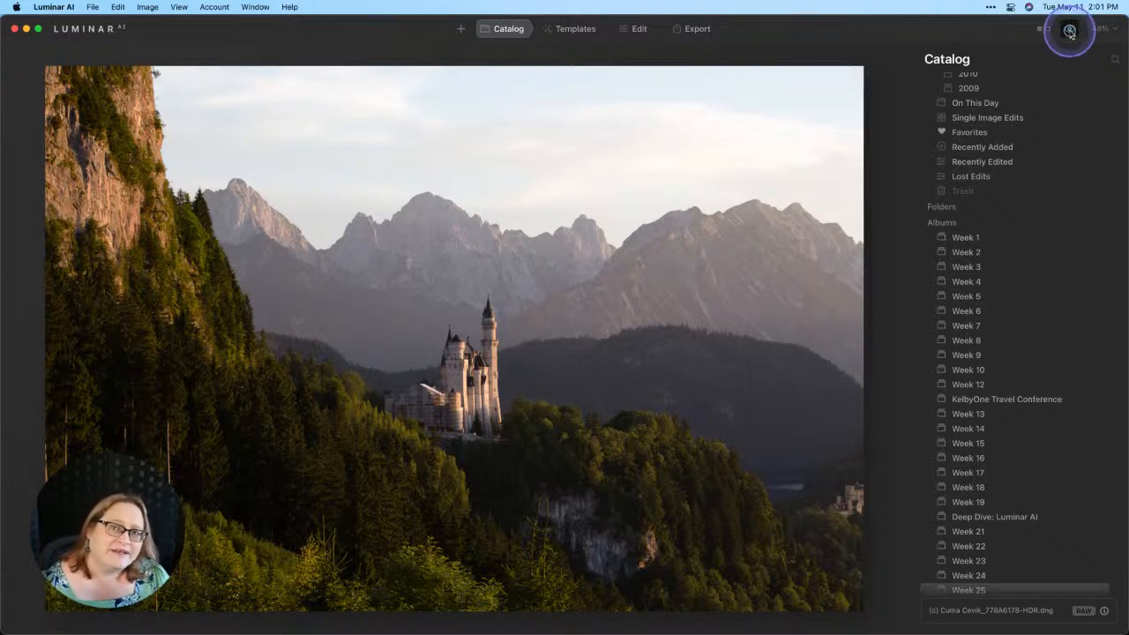
{"action": "left_click", "coordinate": [1069, 31]}
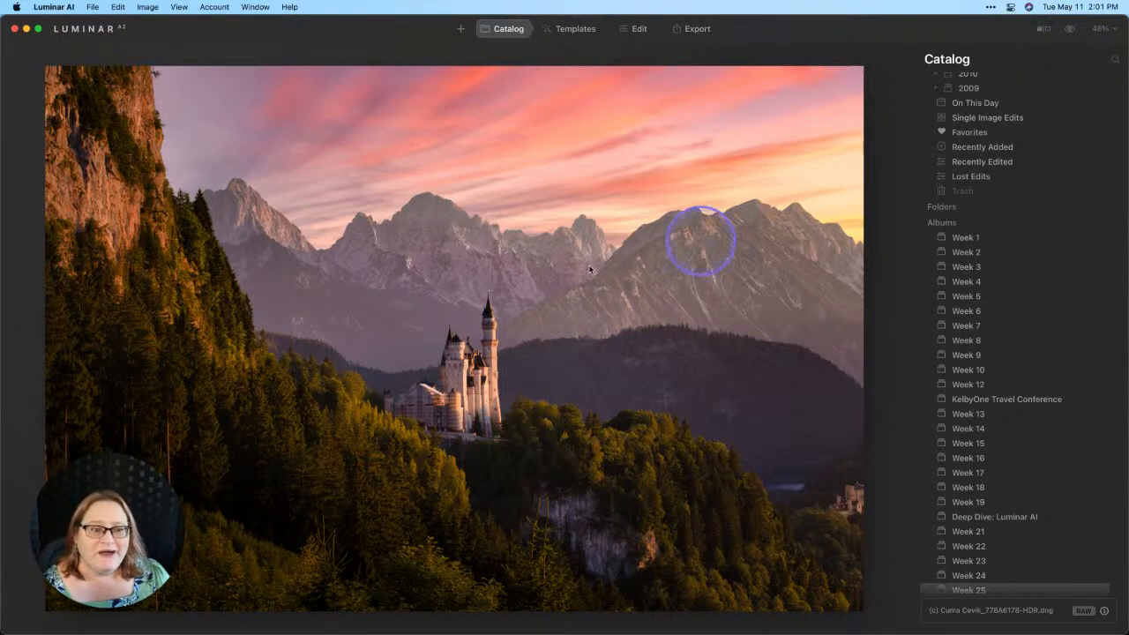
- Use Adjustments > Revert to Original on the castle photo to restore its pale sky
{"action": "right_click", "coordinate": [523, 218]}
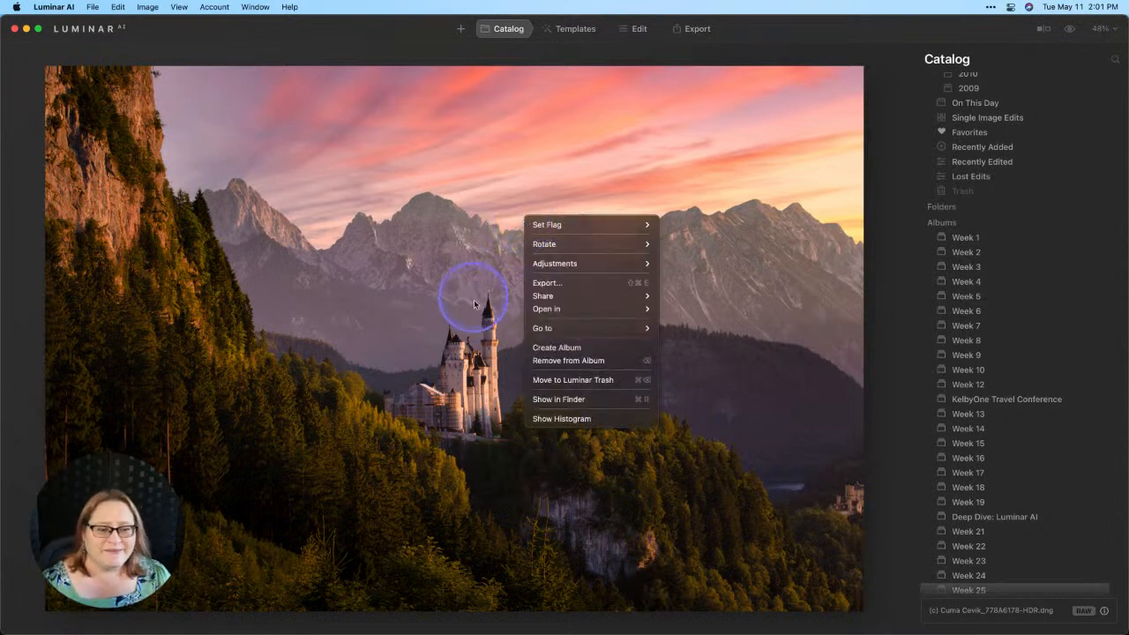
{"action": "mouse_move", "coordinate": [551, 263]}
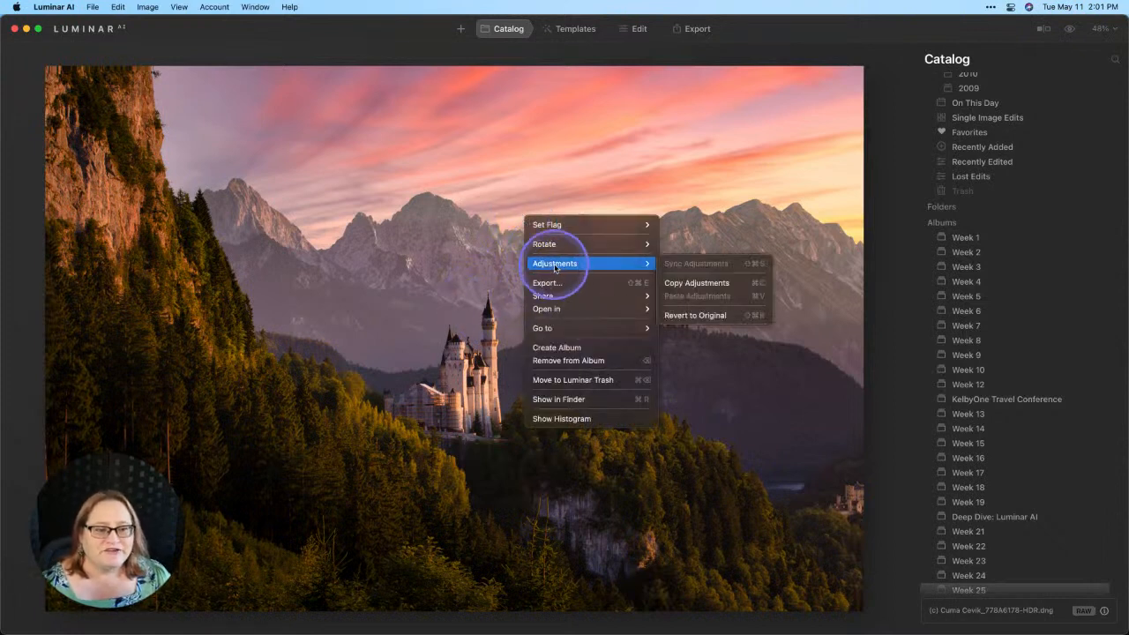
{"action": "left_click", "coordinate": [731, 316]}
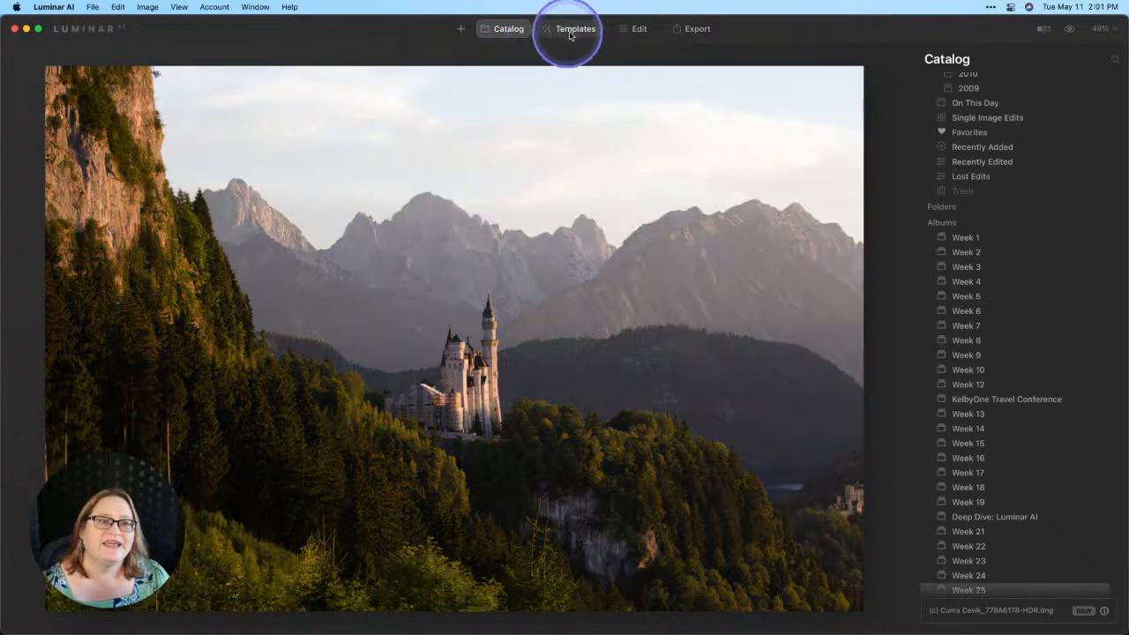
- Browse the Scenery templates, then apply the Fast Fix template from Favorites
{"action": "left_click", "coordinate": [572, 31]}
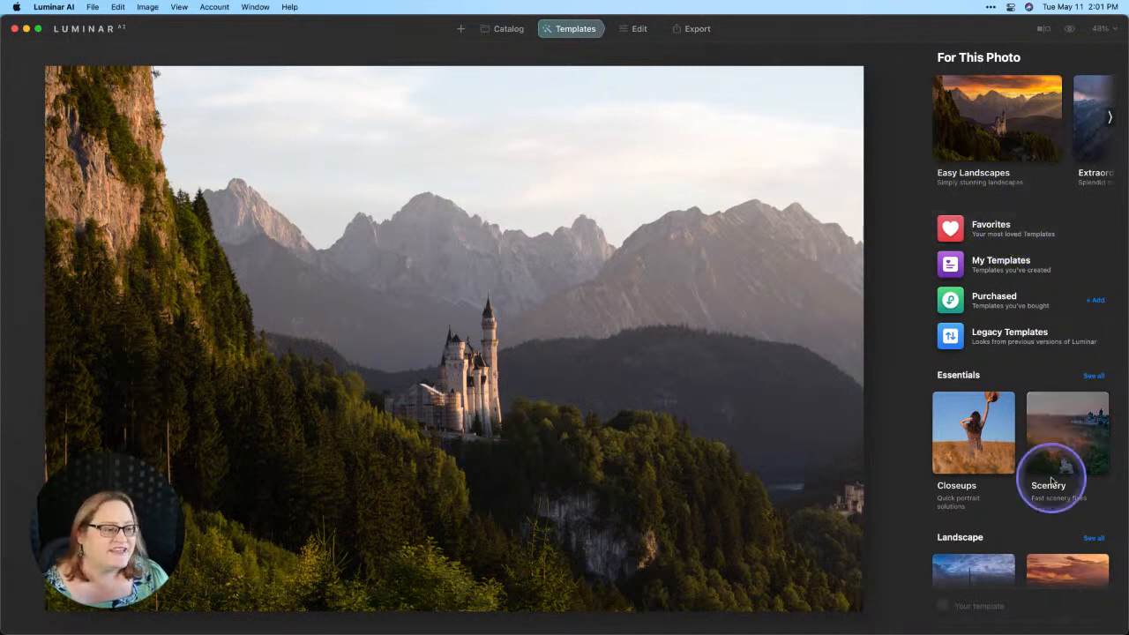
{"action": "left_click", "coordinate": [1054, 450]}
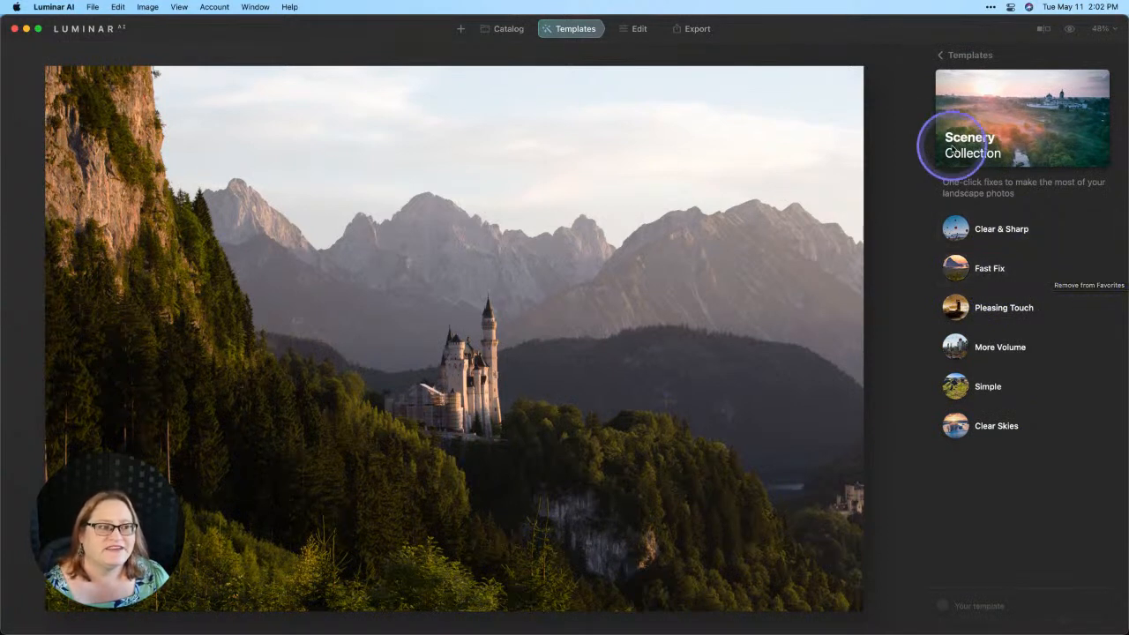
{"action": "left_click", "coordinate": [942, 55]}
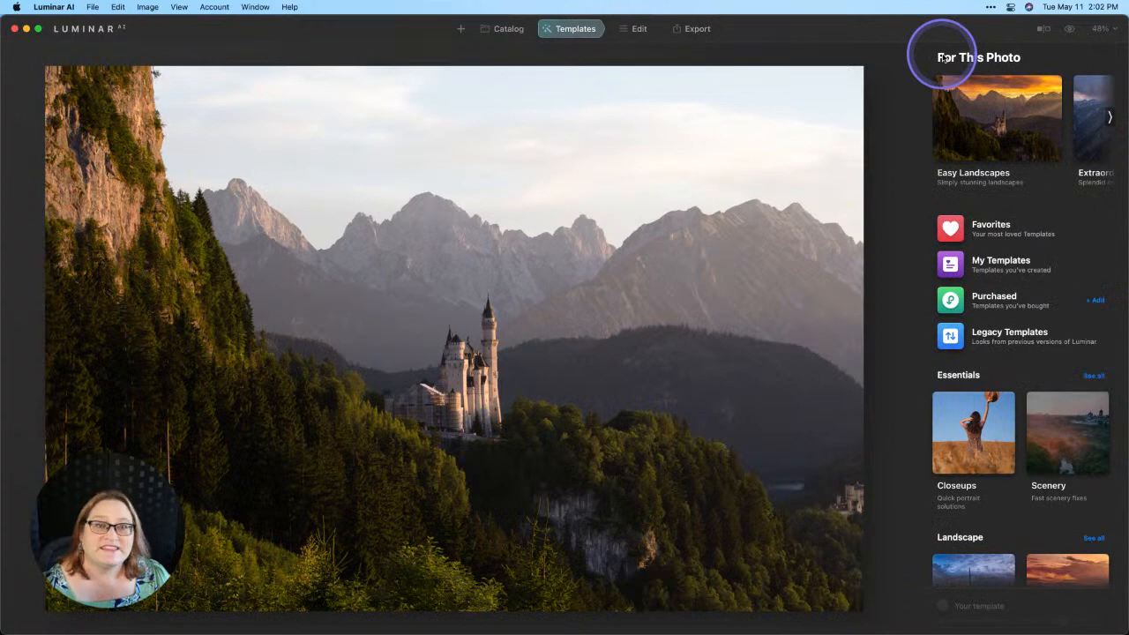
{"action": "left_click", "coordinate": [1010, 239]}
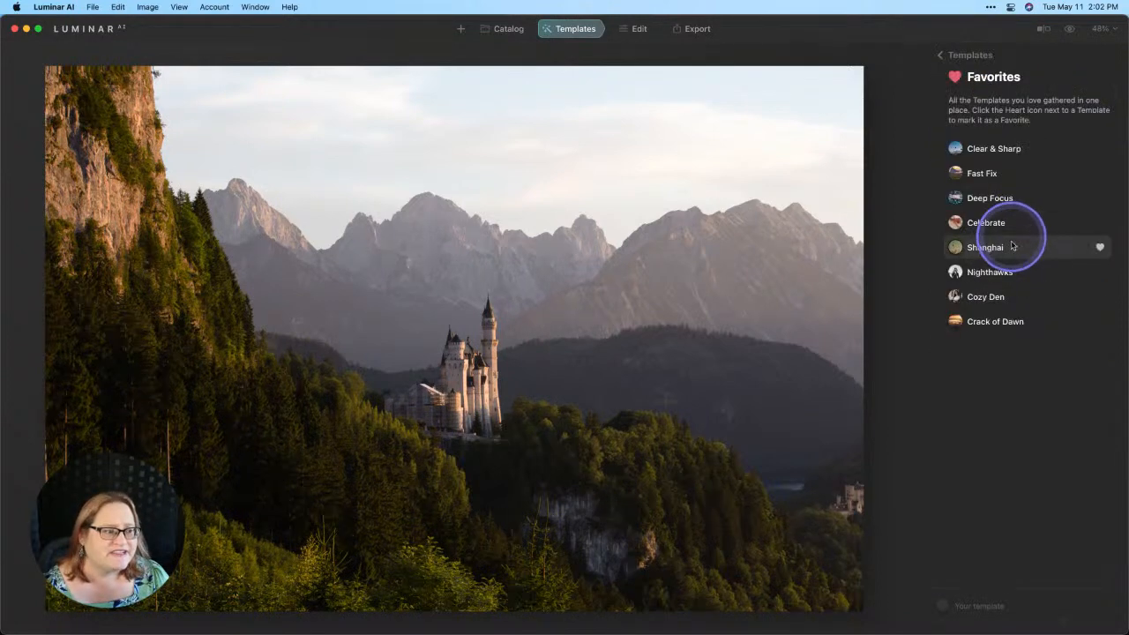
{"action": "left_click", "coordinate": [975, 173]}
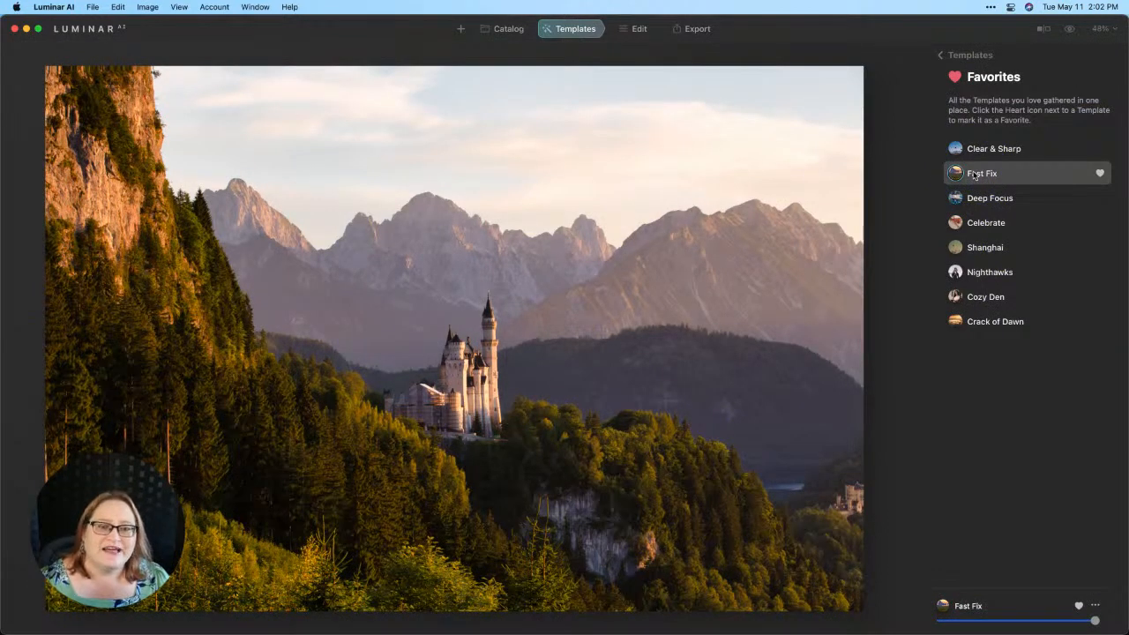
{"action": "left_click", "coordinate": [970, 175]}
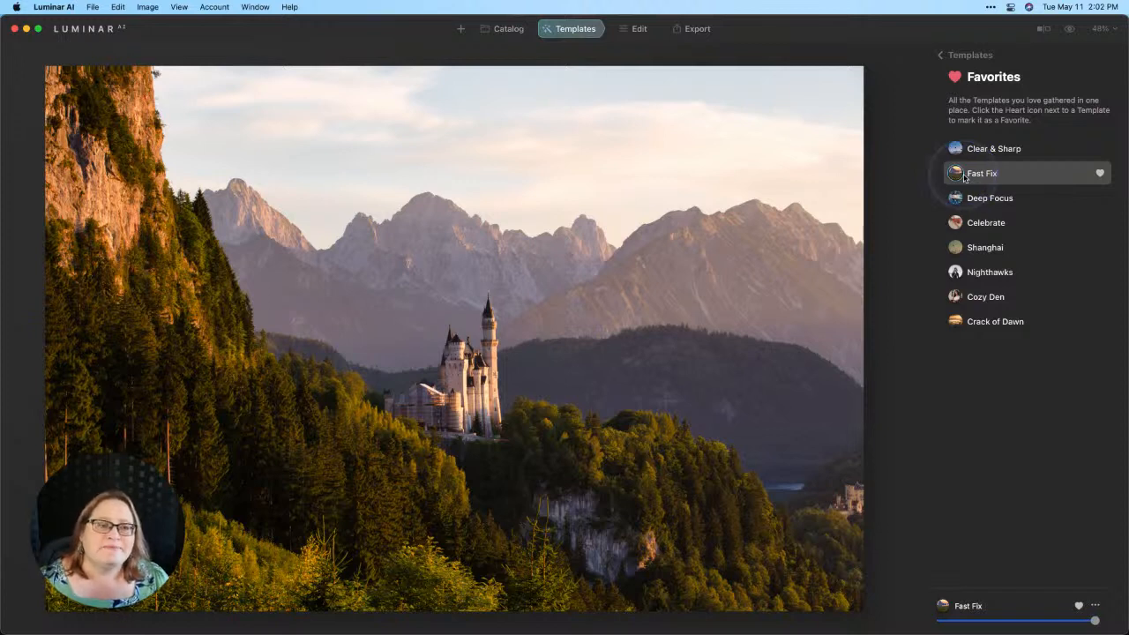
{"action": "left_click", "coordinate": [783, 148]}
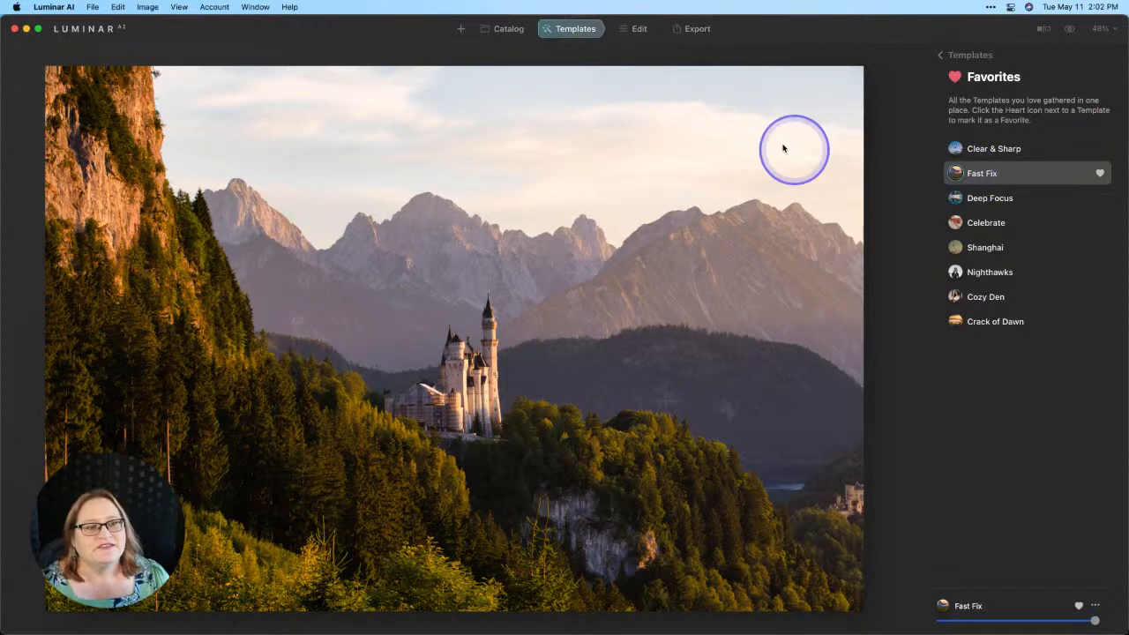
{"action": "left_click", "coordinate": [640, 31]}
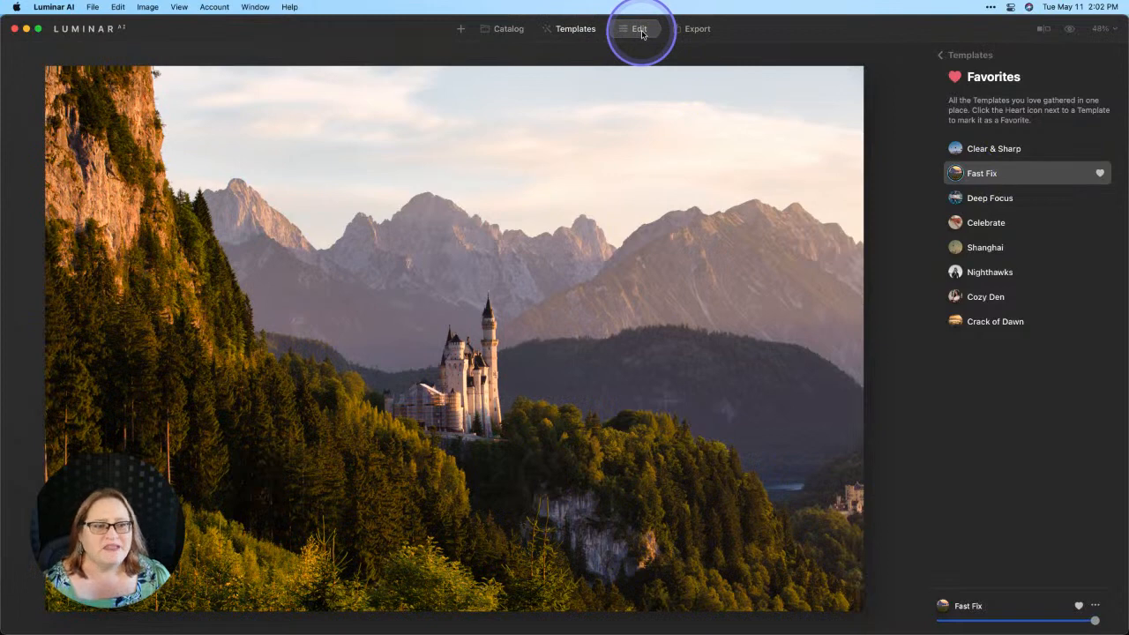
- In the Enhance tool, try Sky Enhancer at 100, then bring it back to 0 with Accent at 50
{"action": "left_click", "coordinate": [642, 35]}
{"action": "scroll", "coordinate": [1015, 233], "scroll_direction": "up", "scroll_amount": 4}
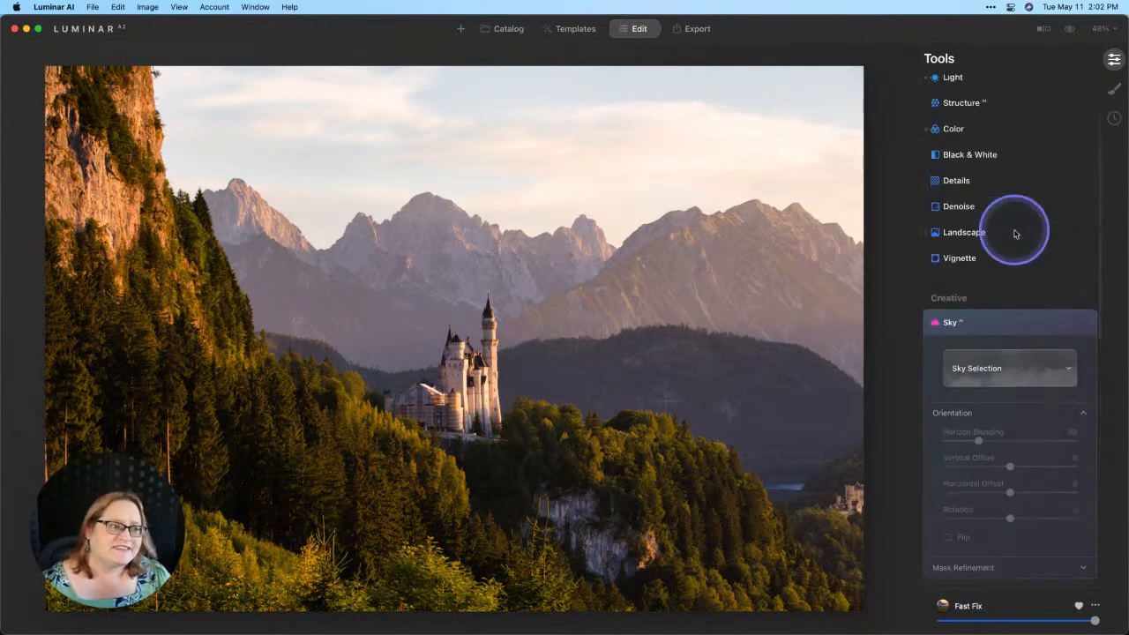
{"action": "scroll", "coordinate": [1016, 234], "scroll_direction": "up", "scroll_amount": 3}
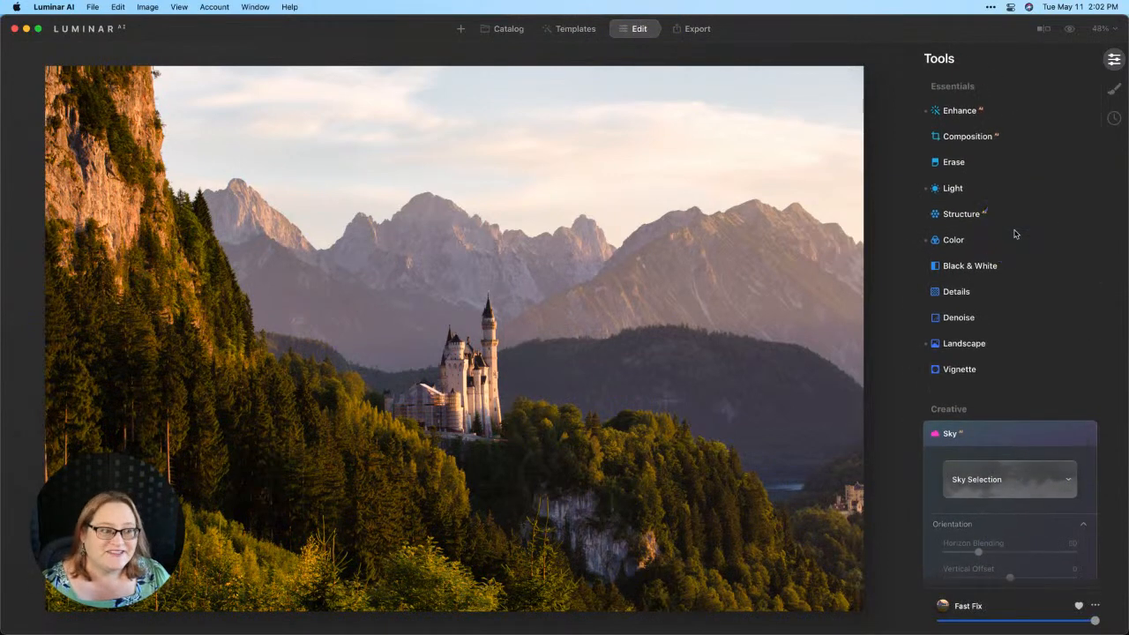
{"action": "left_click", "coordinate": [961, 111]}
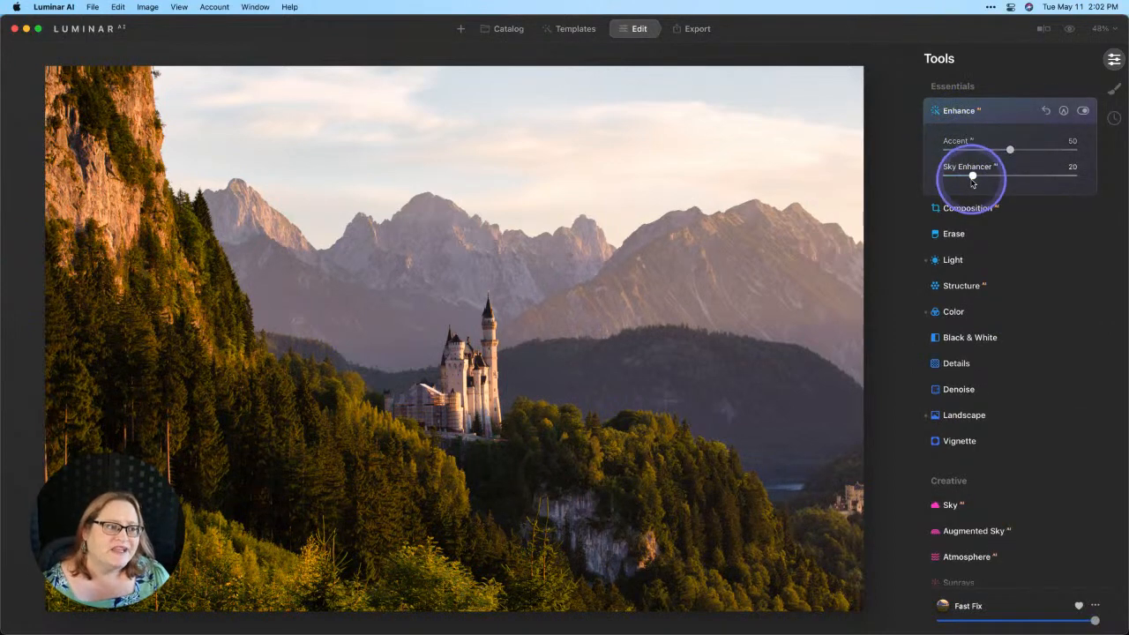
{"action": "left_click_drag", "start_coordinate": [973, 182], "coordinate": [1085, 178]}
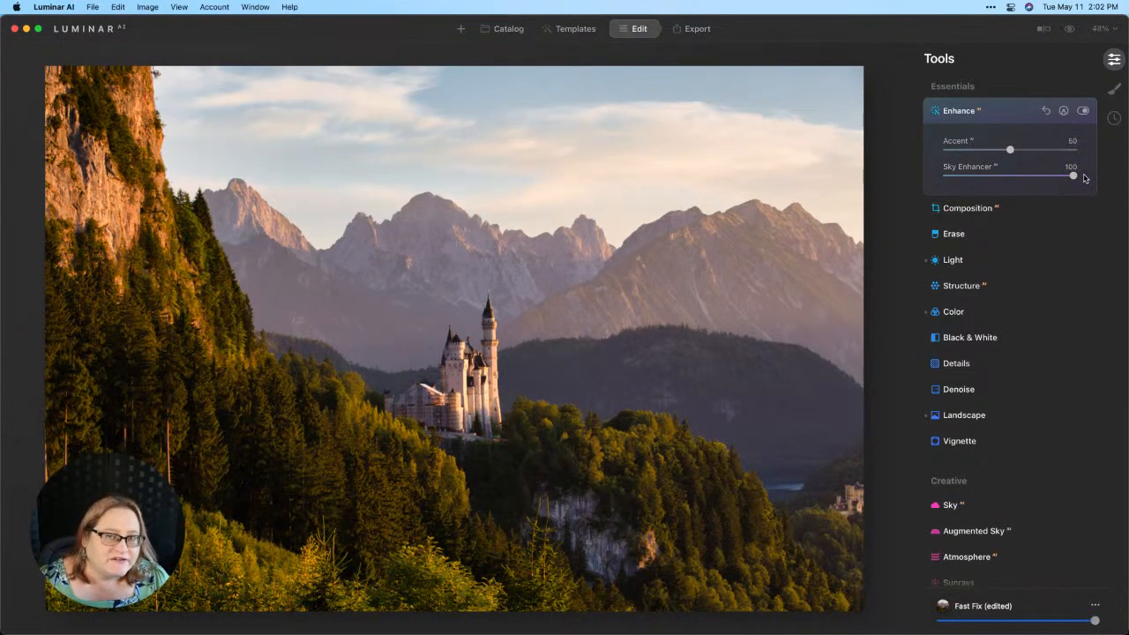
{"action": "left_click", "coordinate": [1084, 178]}
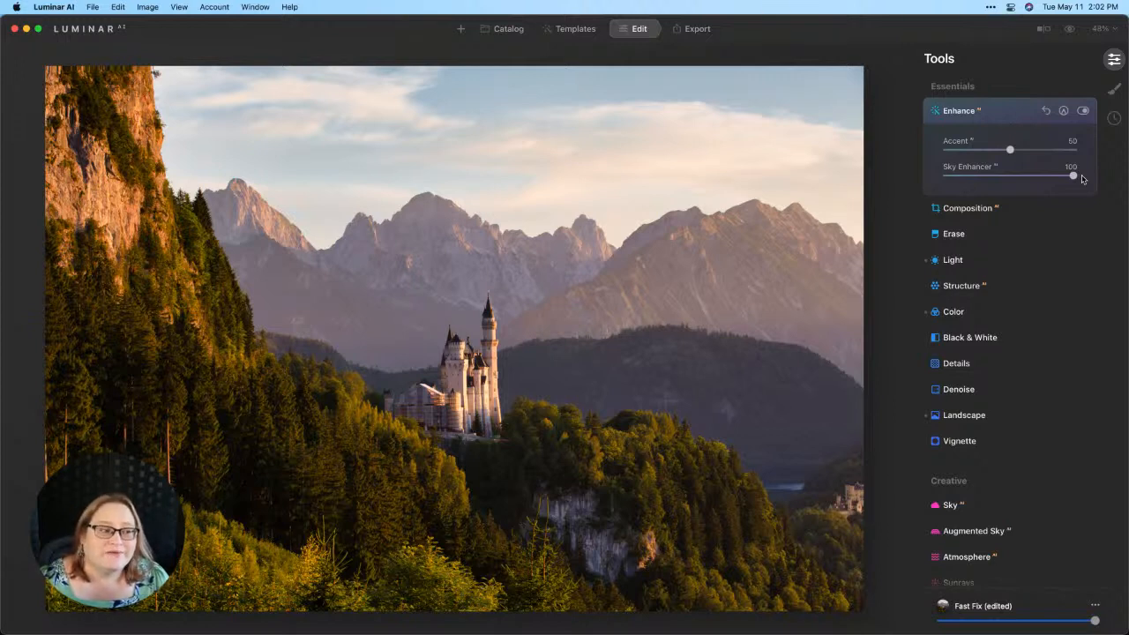
{"action": "left_click_drag", "start_coordinate": [1082, 178], "coordinate": [920, 177]}
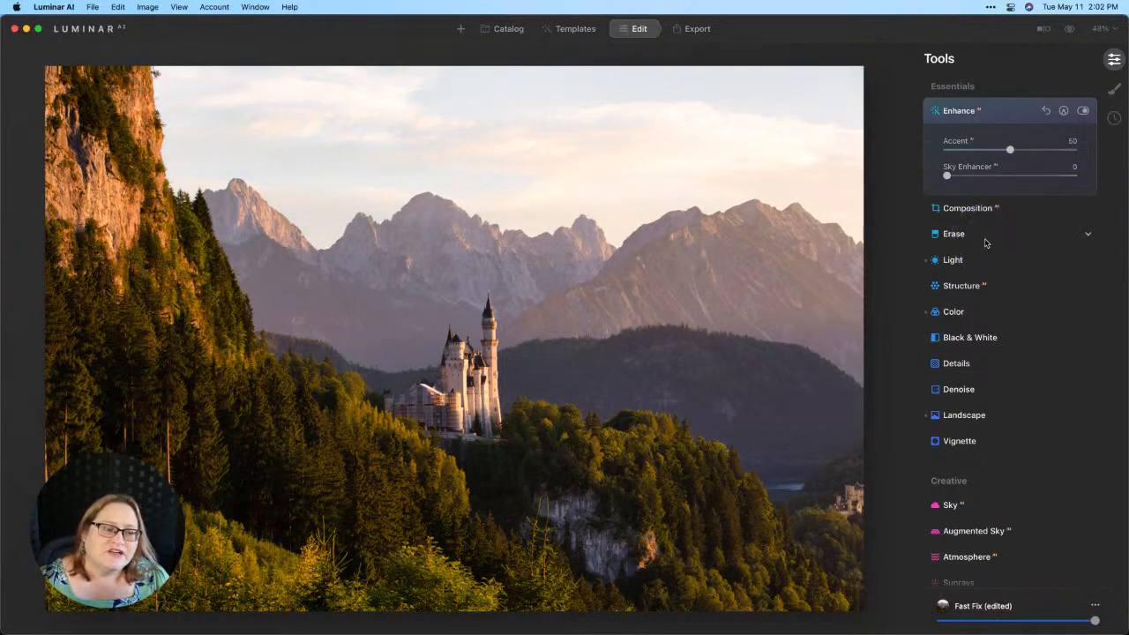
- Open the Sky tool's Sky Selection and switch its category from Blue Sky to All Skies
{"action": "scroll", "coordinate": [986, 244], "scroll_direction": "down", "scroll_amount": 5}
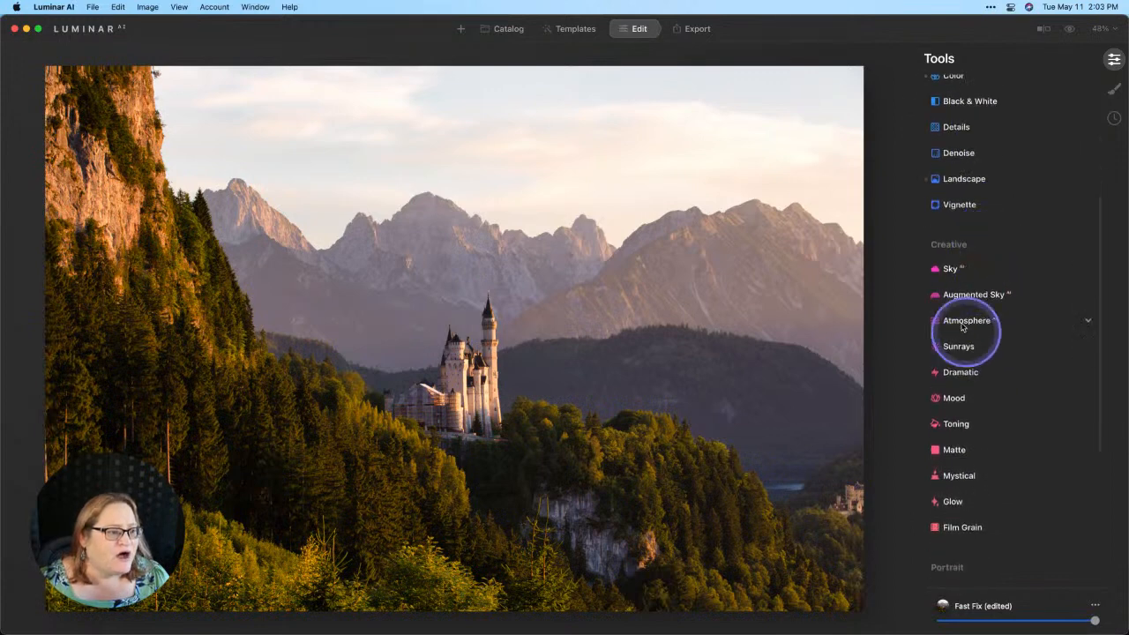
{"action": "left_click", "coordinate": [962, 269]}
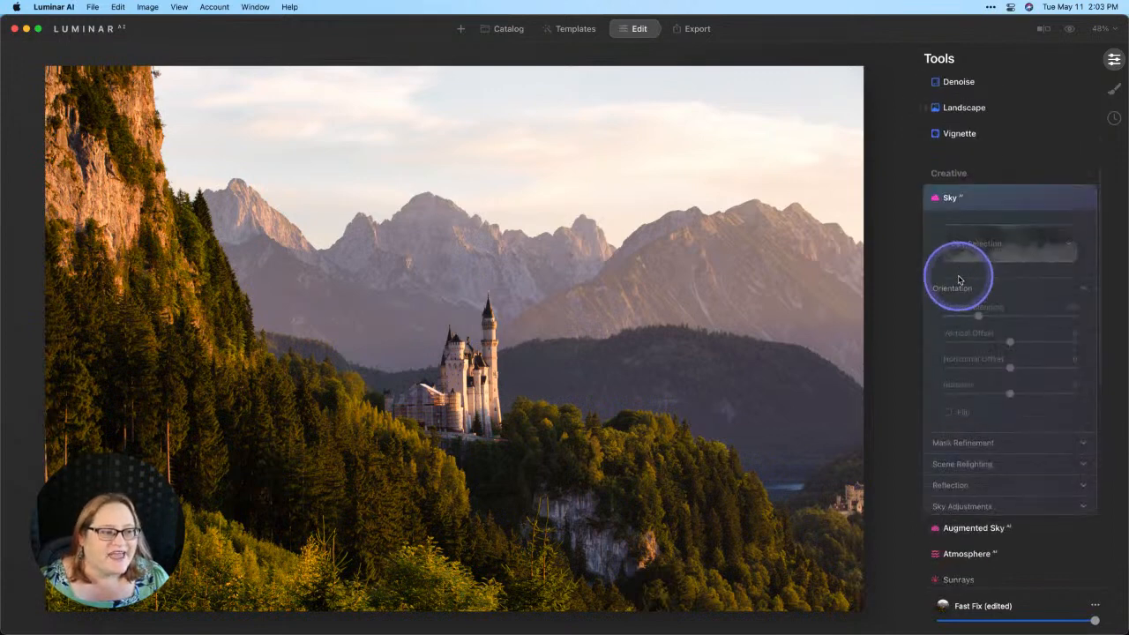
{"action": "left_click", "coordinate": [1064, 247]}
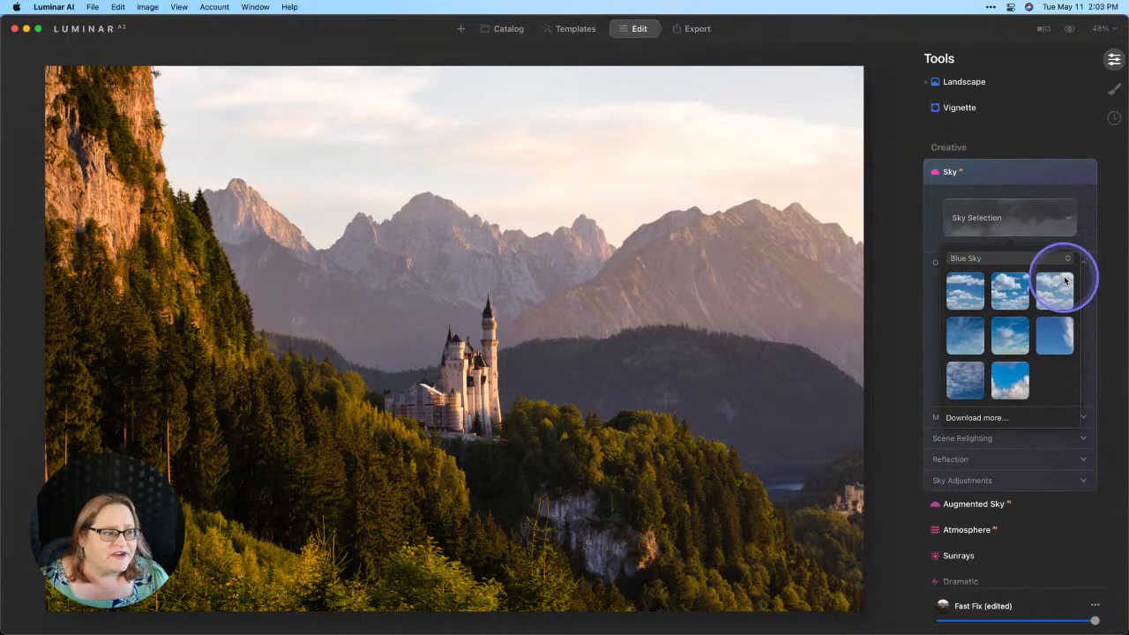
{"action": "left_click", "coordinate": [1059, 259]}
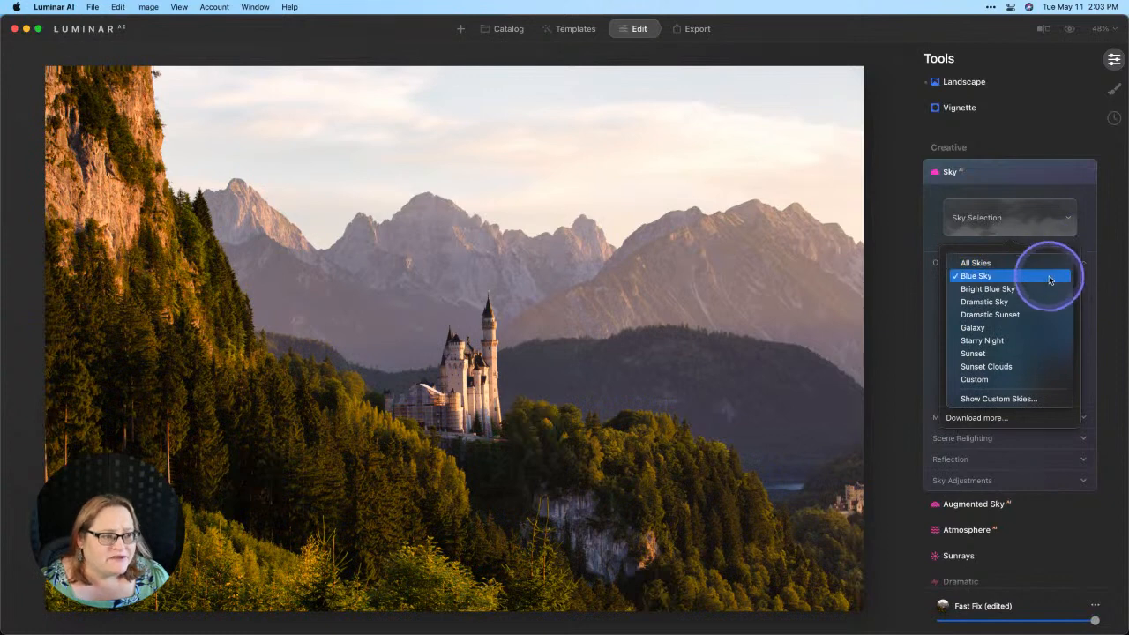
{"action": "left_click", "coordinate": [1045, 263]}
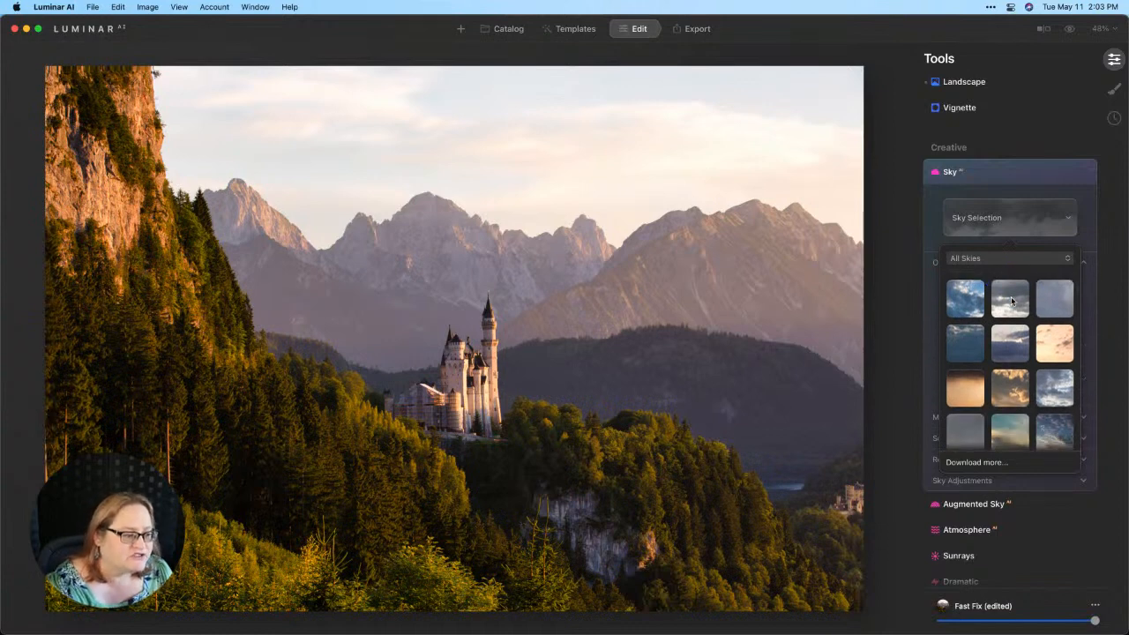
- Scroll through the sky presets and try out a pink sunrise sky
{"action": "scroll", "coordinate": [1012, 302], "scroll_direction": "down", "scroll_amount": 2}
{"action": "scroll", "coordinate": [1012, 302], "scroll_direction": "down", "scroll_amount": 1}
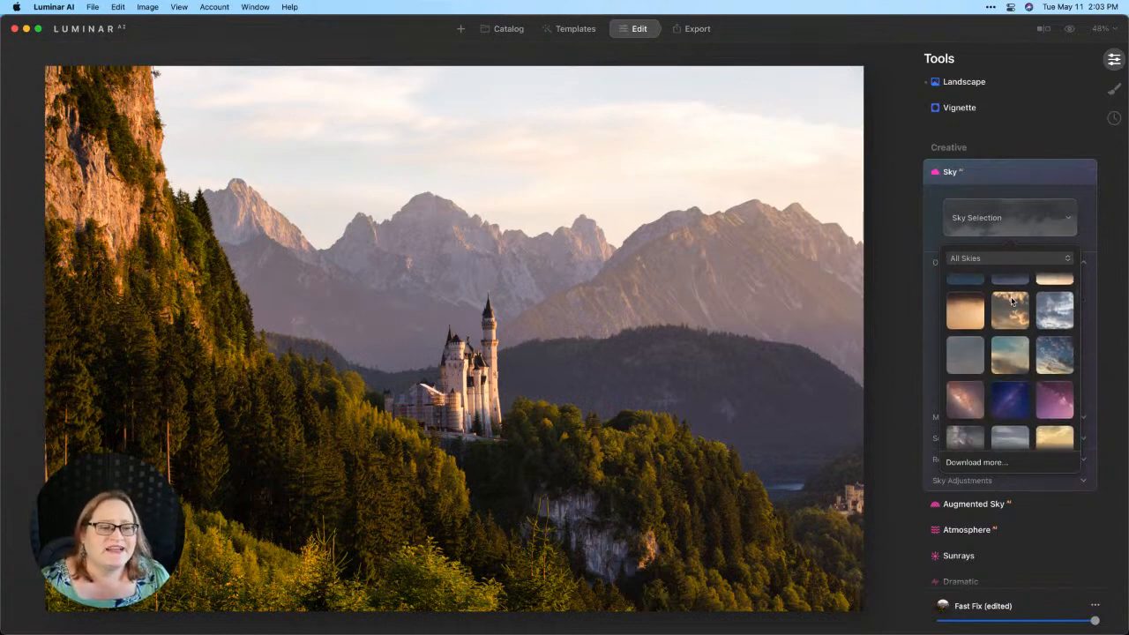
{"action": "scroll", "coordinate": [1012, 301], "scroll_direction": "down", "scroll_amount": 2}
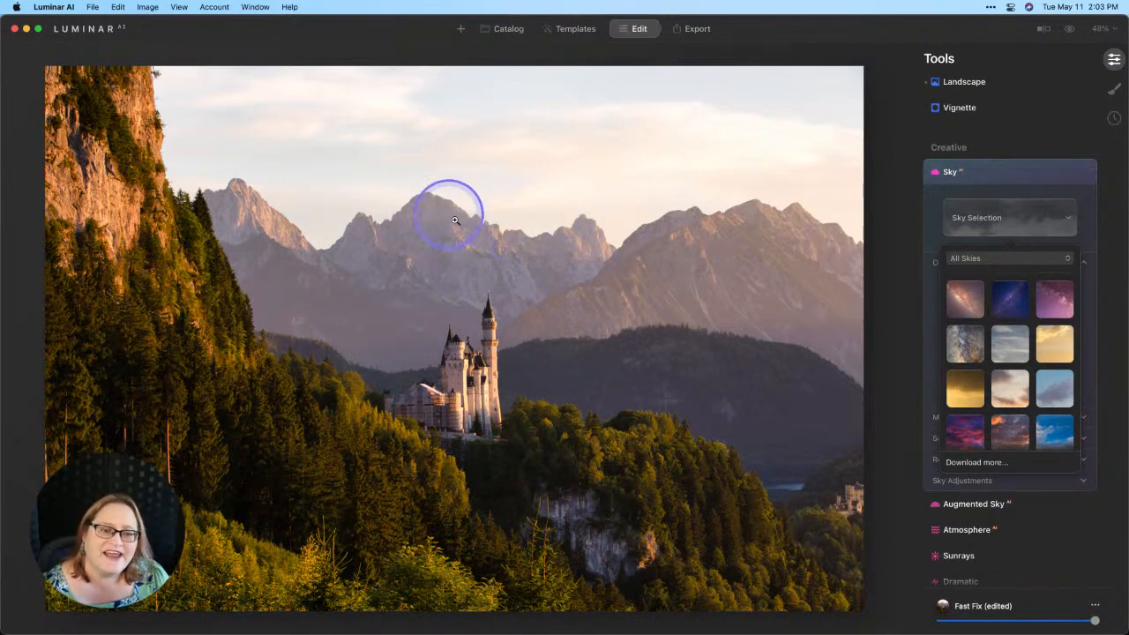
{"action": "left_click", "coordinate": [497, 239]}
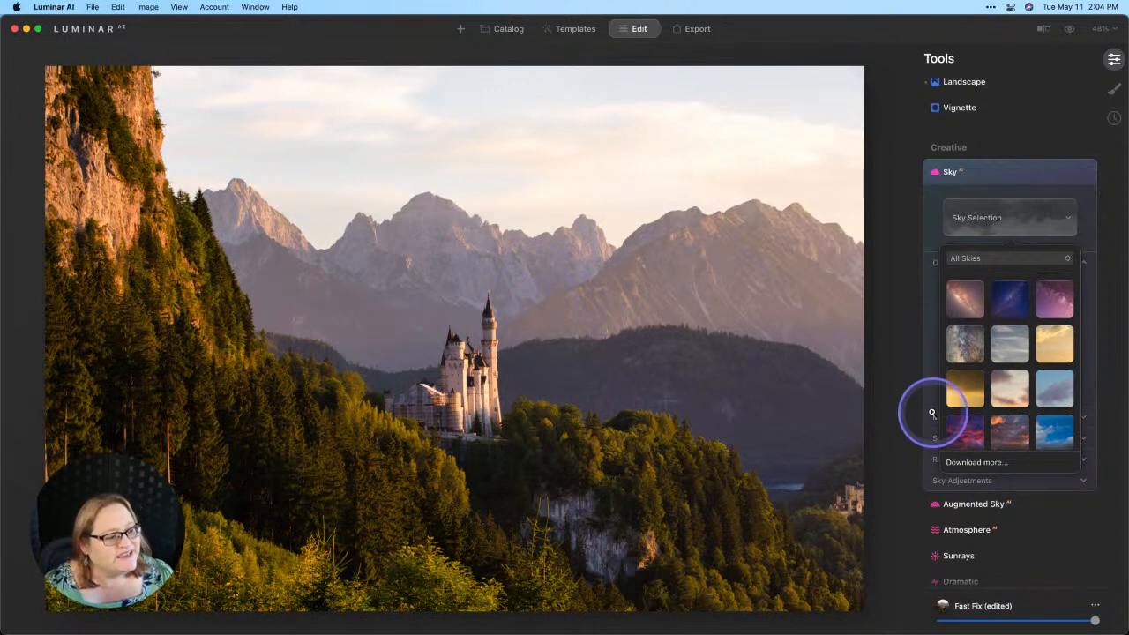
{"action": "scroll", "coordinate": [1036, 346], "scroll_direction": "down", "scroll_amount": 5}
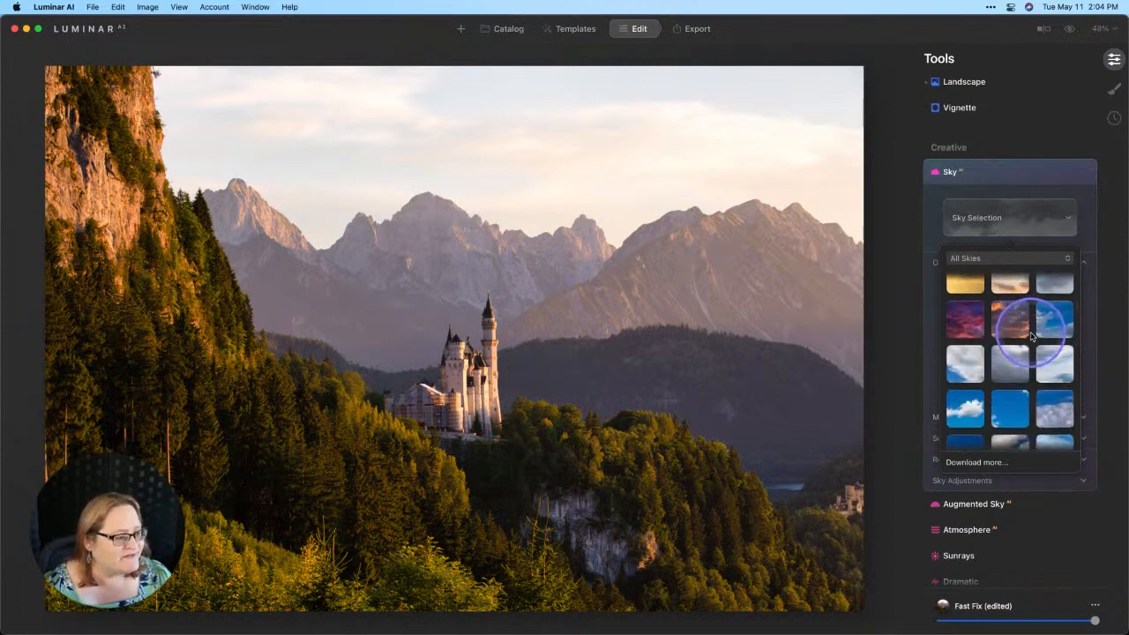
{"action": "scroll", "coordinate": [1032, 336], "scroll_direction": "down", "scroll_amount": 10}
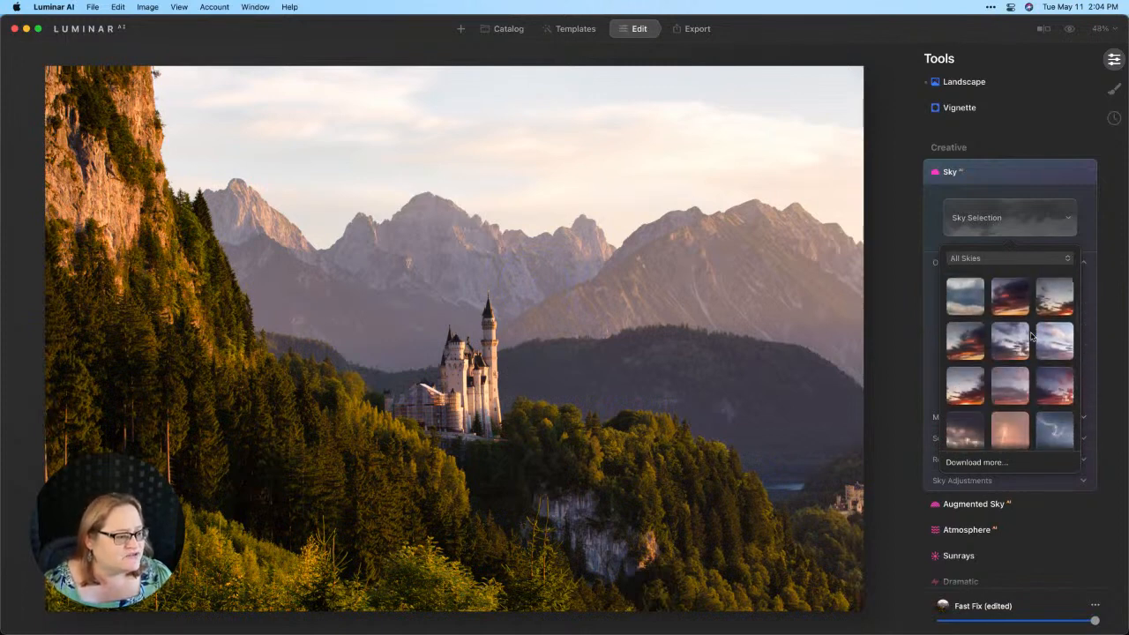
{"action": "scroll", "coordinate": [1032, 336], "scroll_direction": "down", "scroll_amount": 10}
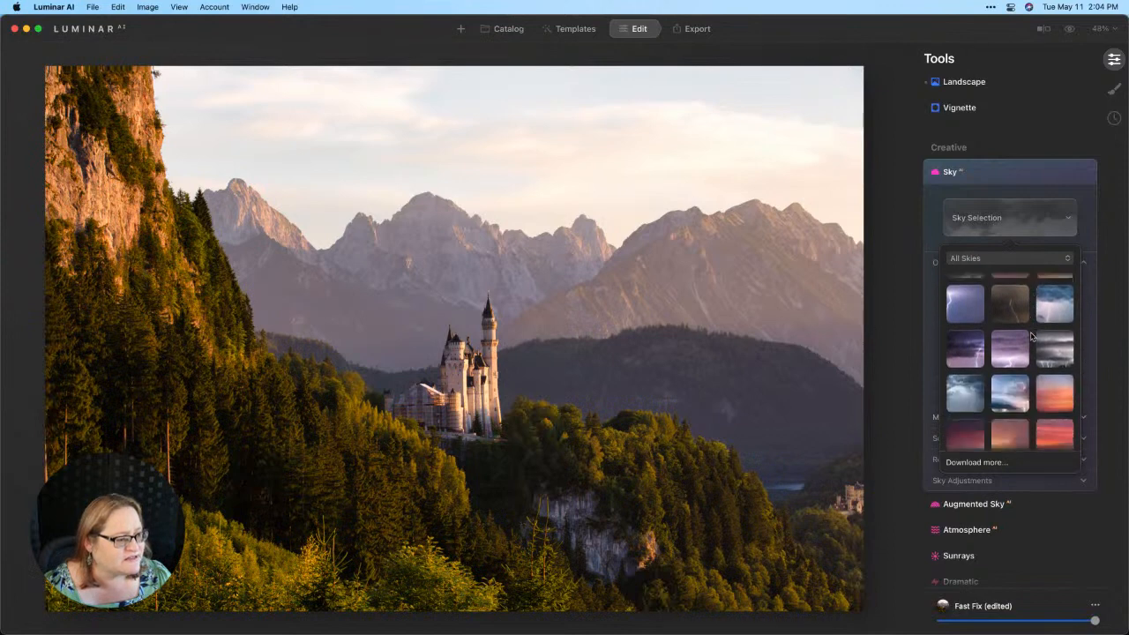
{"action": "scroll", "coordinate": [1032, 336], "scroll_direction": "down", "scroll_amount": 10}
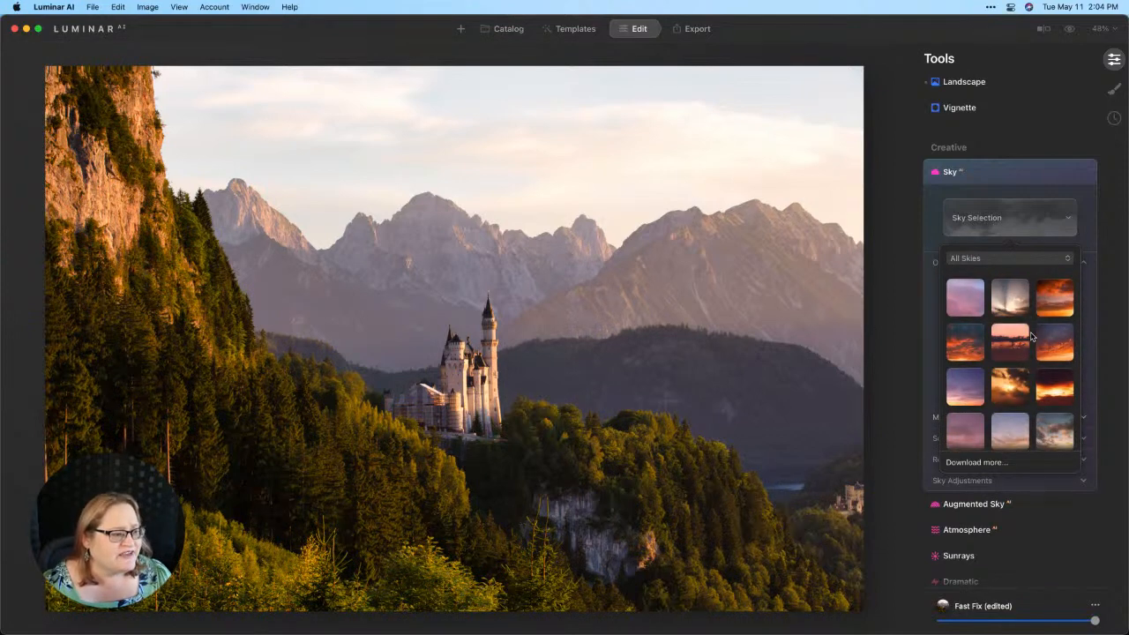
{"action": "left_click", "coordinate": [974, 334]}
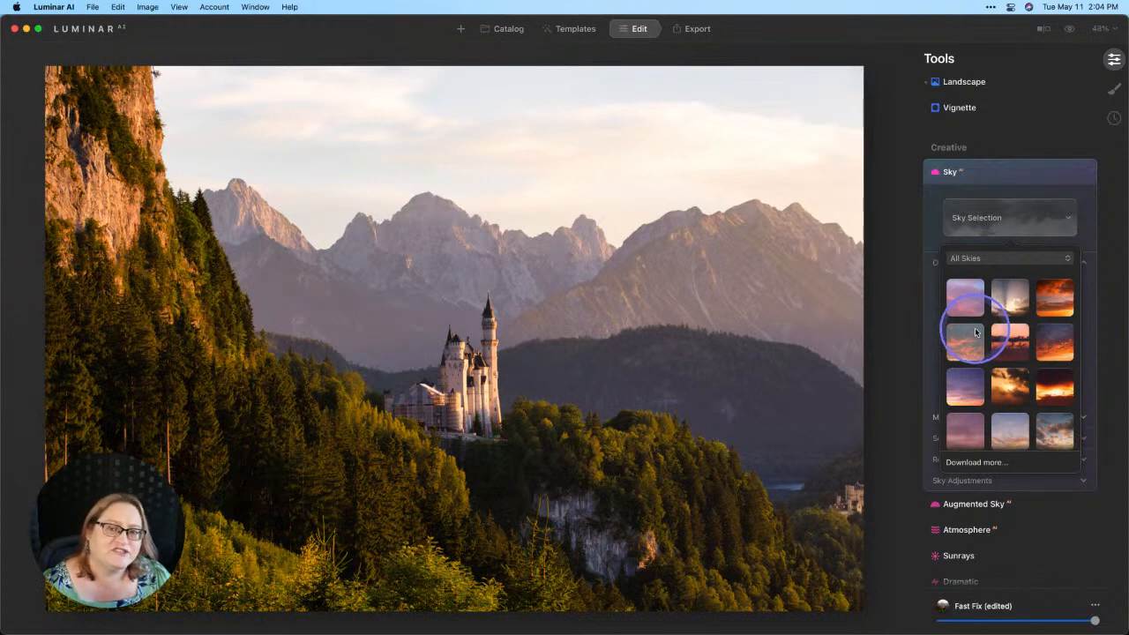
{"action": "left_click", "coordinate": [1062, 395]}
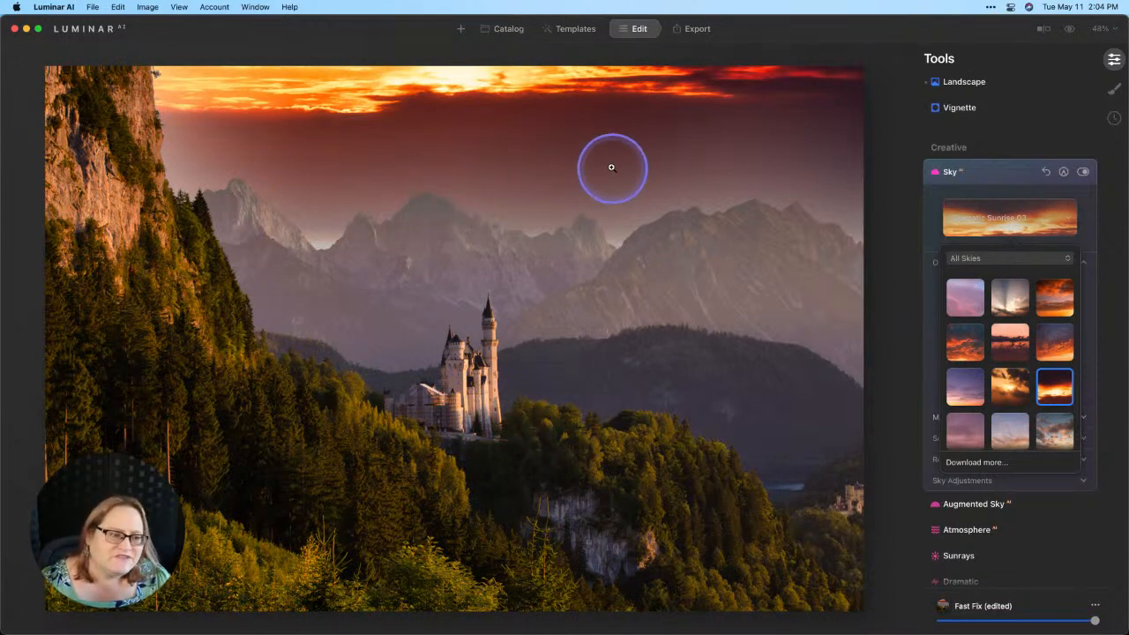
- Apply the Streaky Sunrise 03 sky to the castle photo
{"action": "scroll", "coordinate": [1036, 391], "scroll_direction": "down", "scroll_amount": 10}
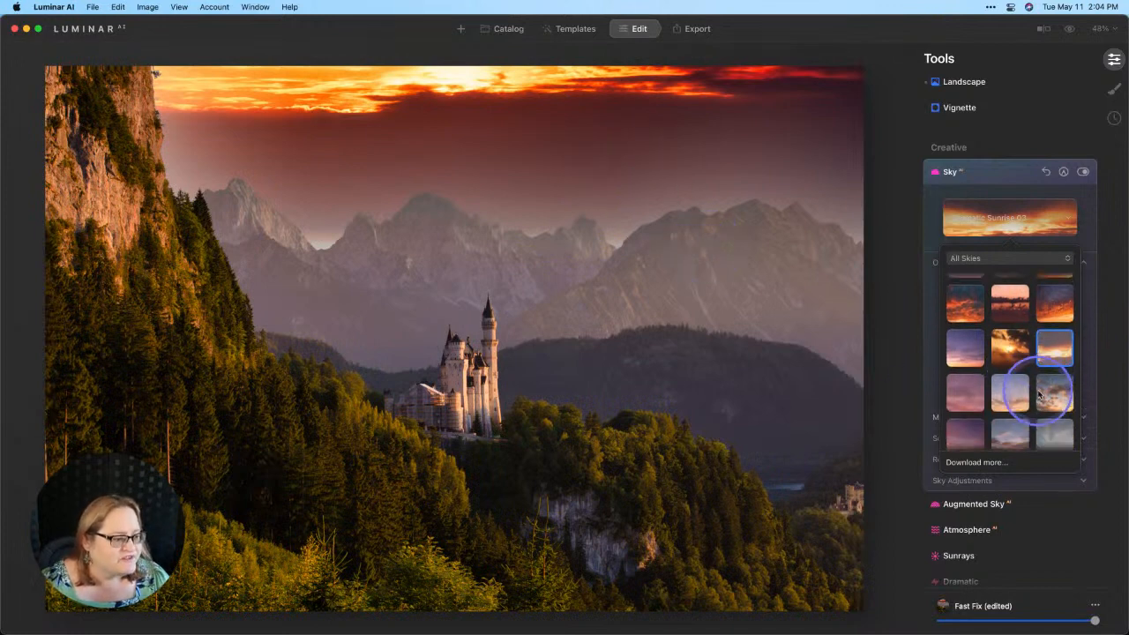
{"action": "scroll", "coordinate": [1039, 394], "scroll_direction": "down", "scroll_amount": 1}
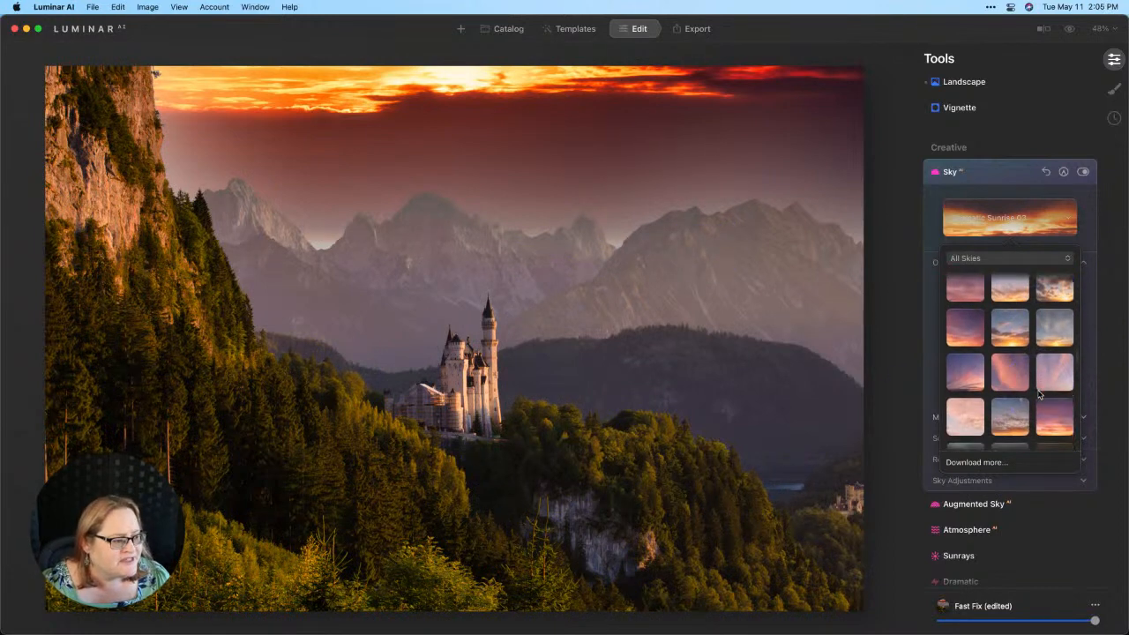
{"action": "scroll", "coordinate": [1050, 375], "scroll_direction": "down", "scroll_amount": 2}
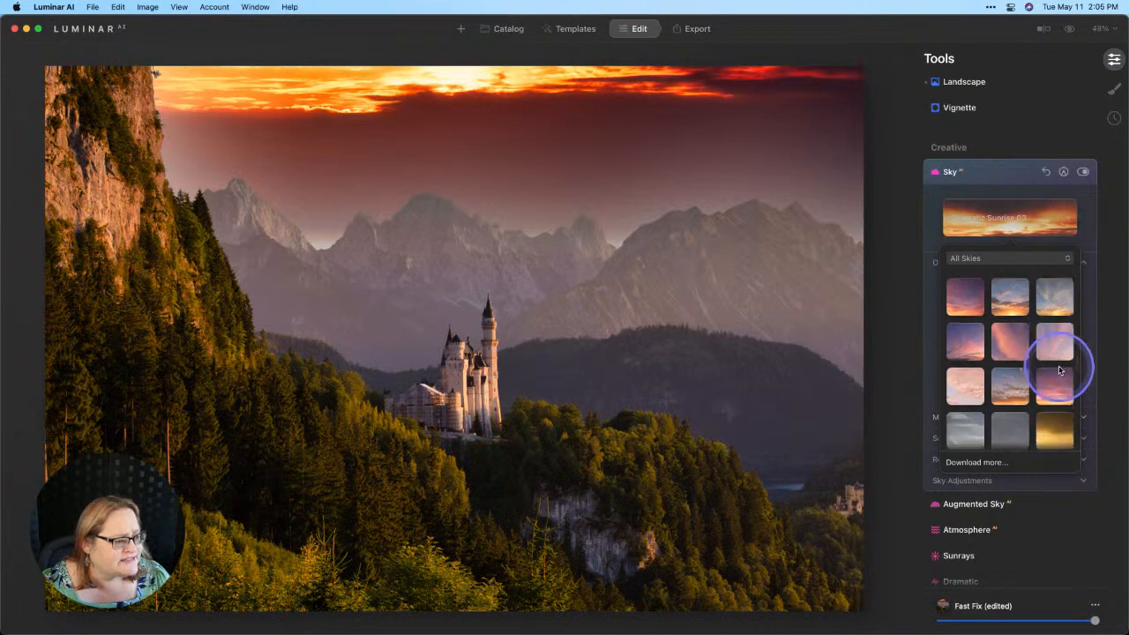
{"action": "left_click", "coordinate": [1051, 388]}
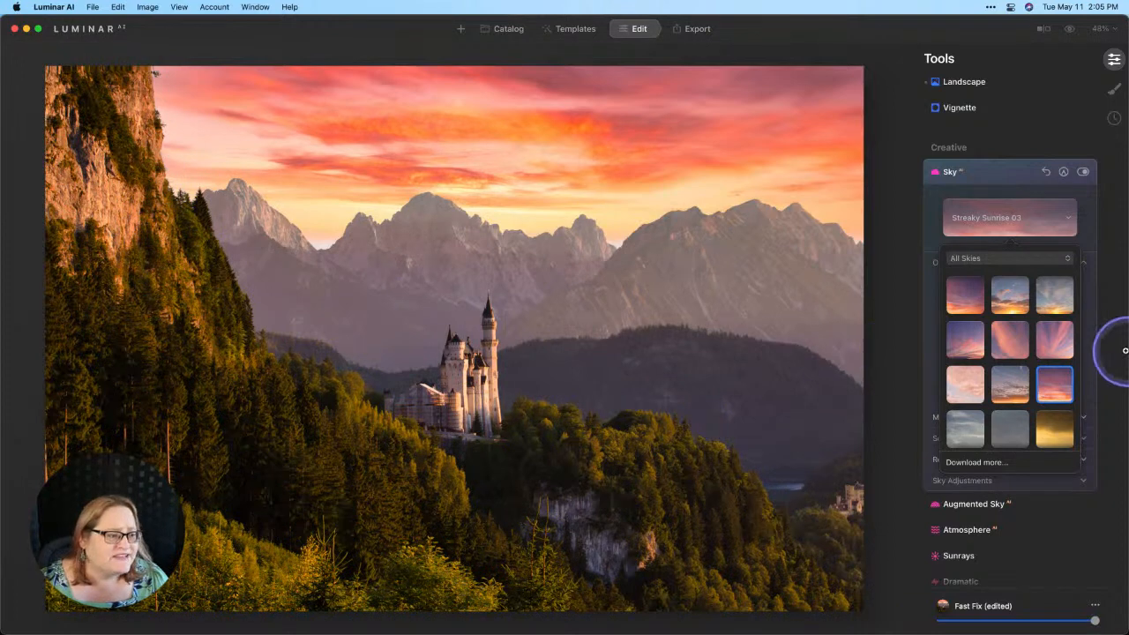
- Replace the current sky with the Streaky Sunrise 05 thumbnail
{"action": "left_click", "coordinate": [964, 347]}
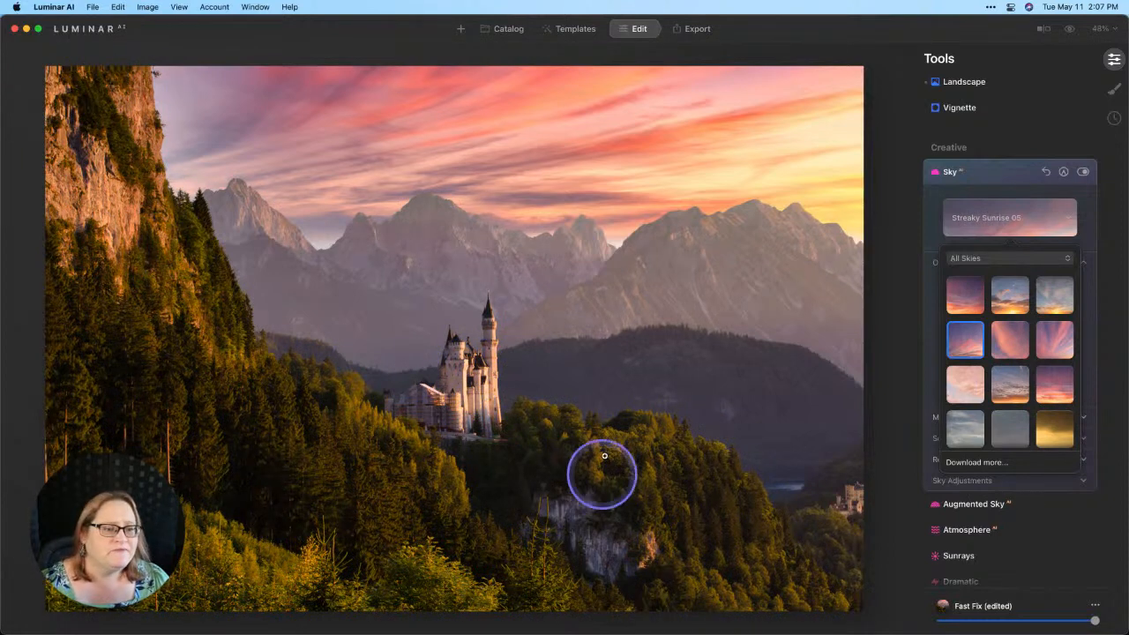
- Set Horizon Blending to 100 and Vertical Offset to -13, with Flip tried and switched back off
{"action": "left_click", "coordinate": [1029, 221]}
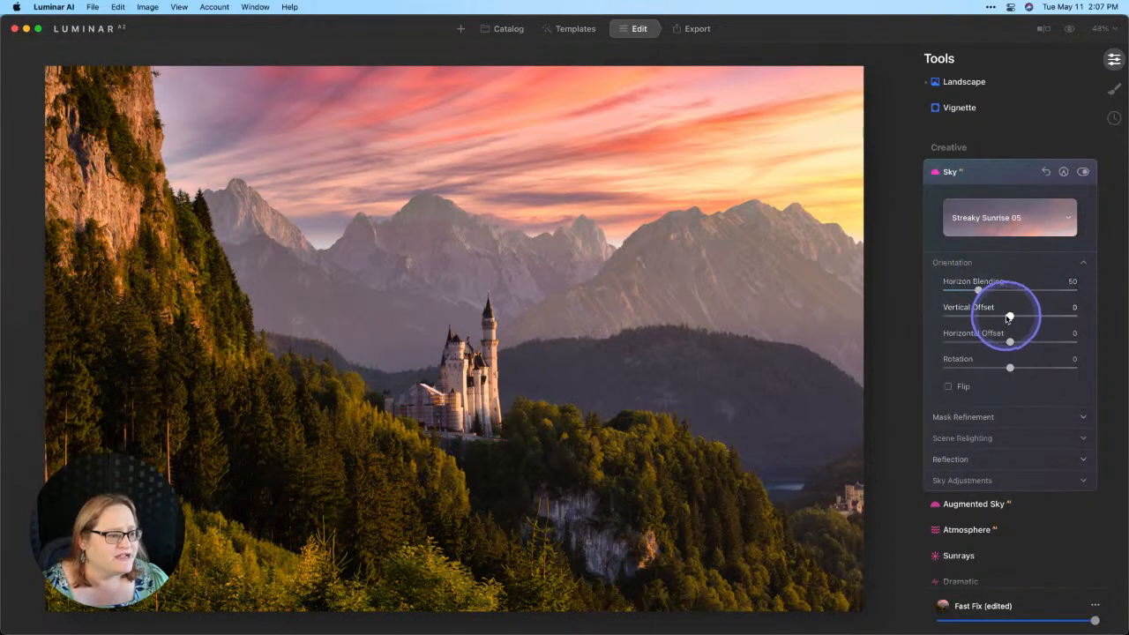
{"action": "left_click_drag", "start_coordinate": [1010, 317], "coordinate": [1007, 316]}
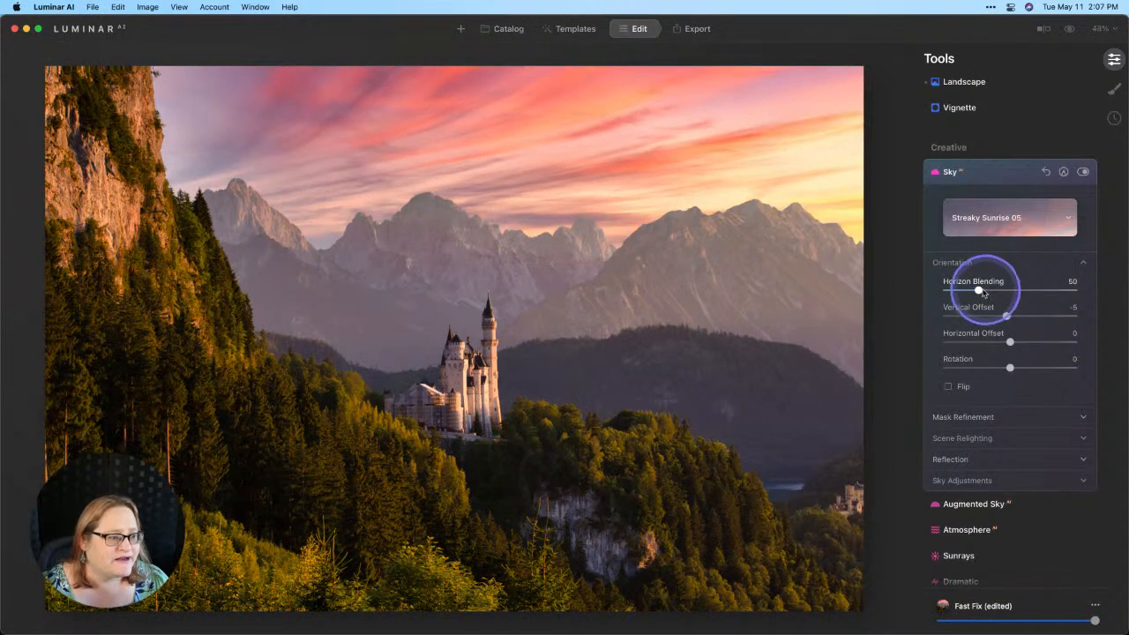
{"action": "left_click_drag", "start_coordinate": [980, 291], "coordinate": [1015, 290]}
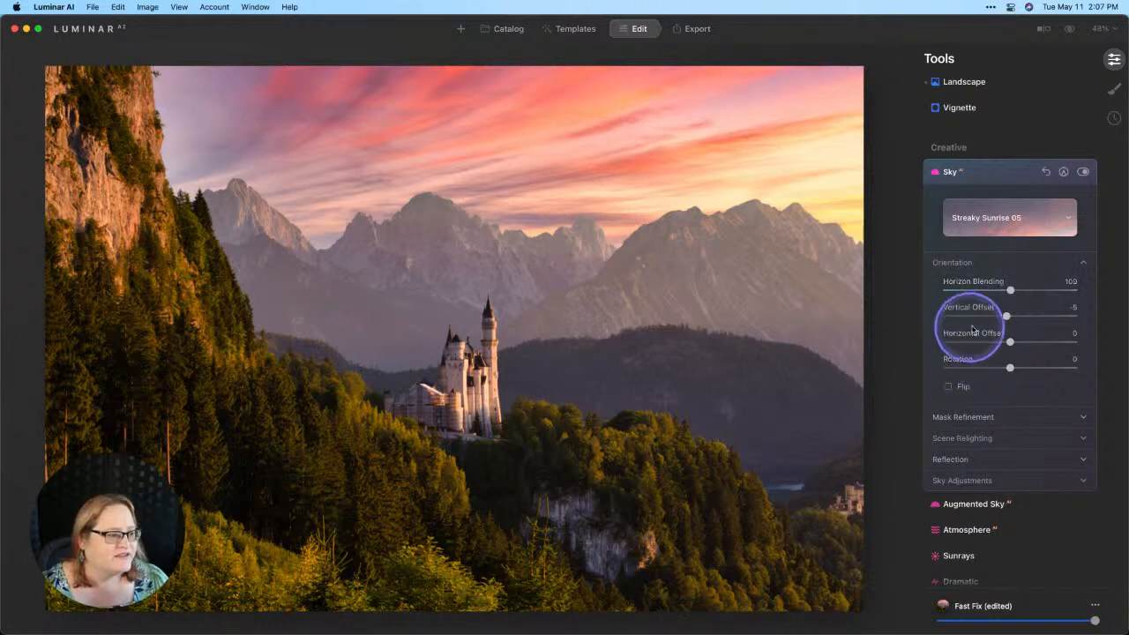
{"action": "mouse_move", "coordinate": [1005, 315]}
{"action": "left_mouse_down"}
{"action": "mouse_move", "coordinate": [989, 317]}
{"action": "mouse_move", "coordinate": [1001, 319]}
{"action": "left_mouse_up"}
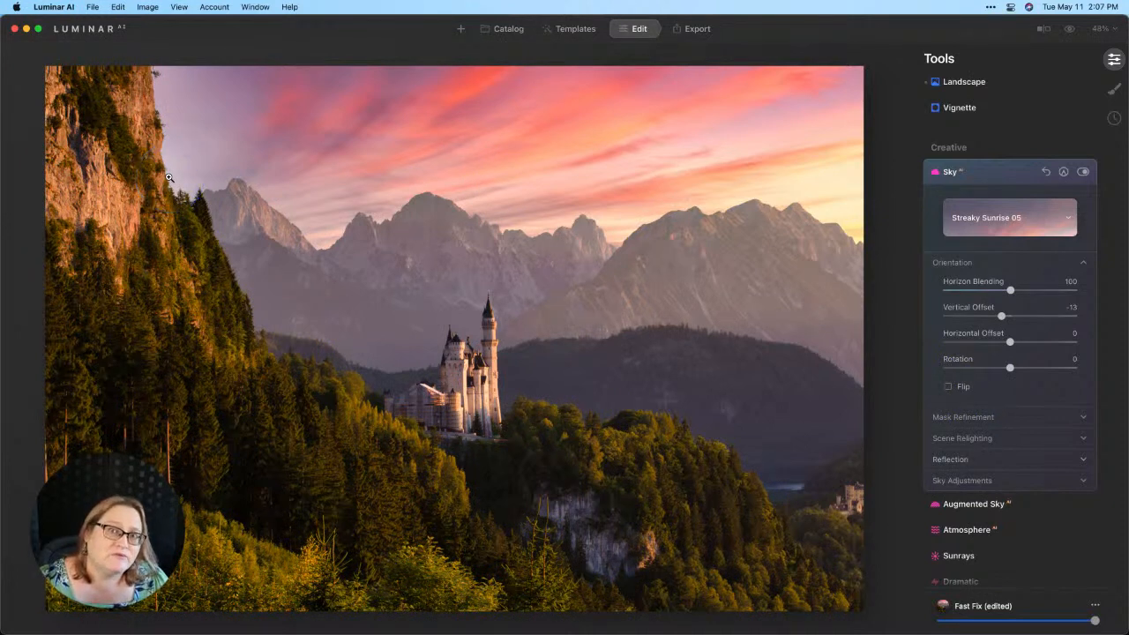
{"action": "left_click", "coordinate": [948, 390]}
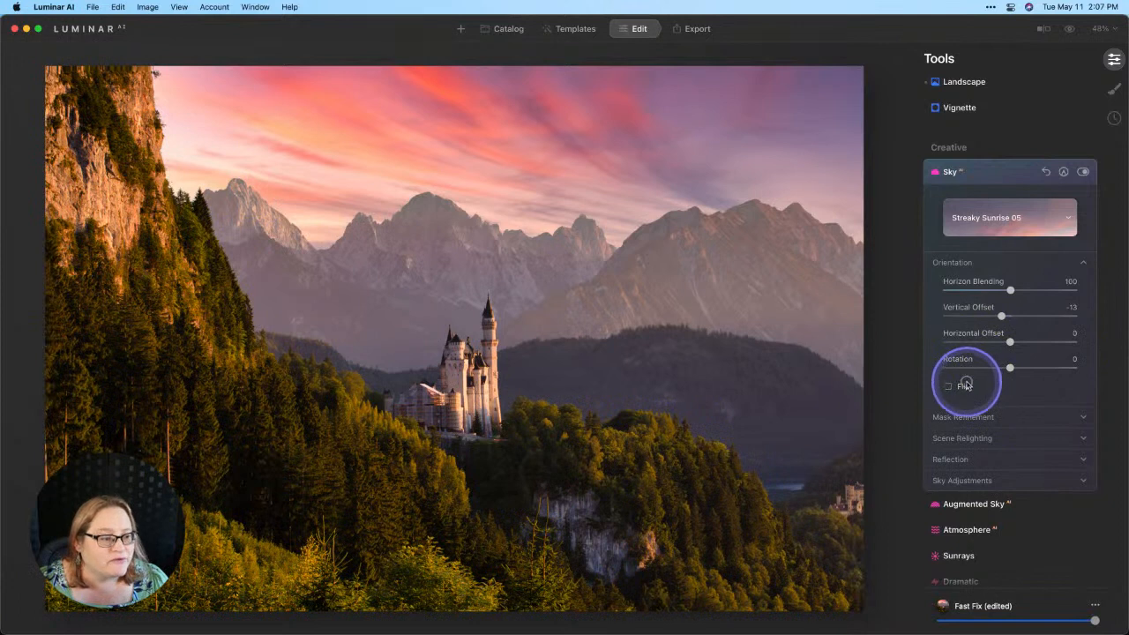
{"action": "left_click", "coordinate": [966, 386]}
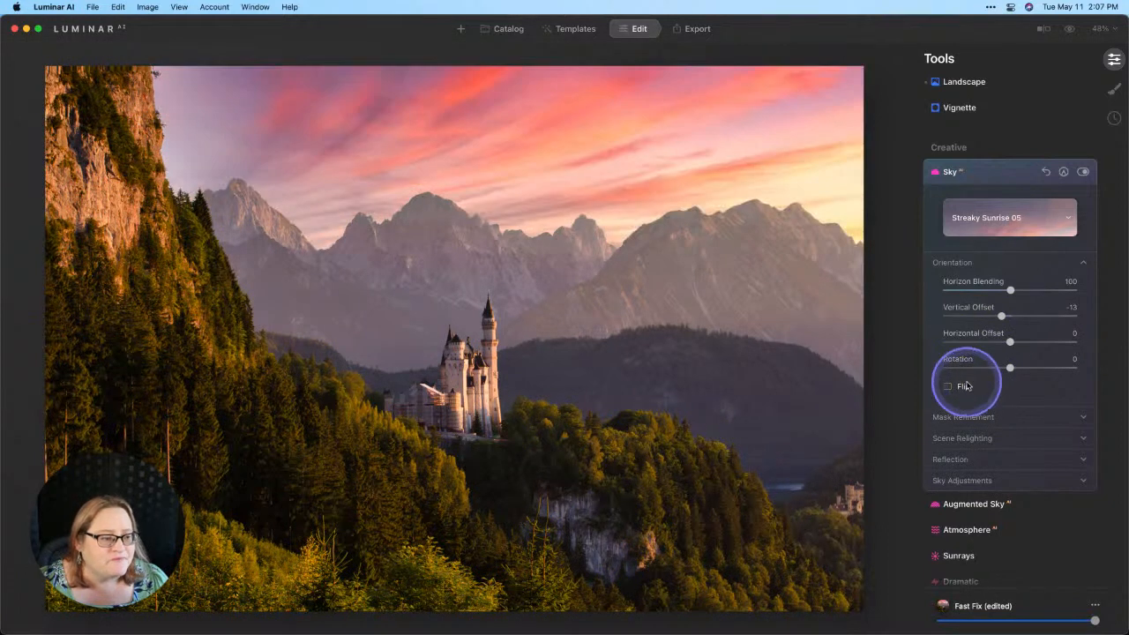
- Set Relight Strength to 66 and Relight Saturation to 16, then toggle the sky off and on to compare
{"action": "left_click", "coordinate": [975, 436]}
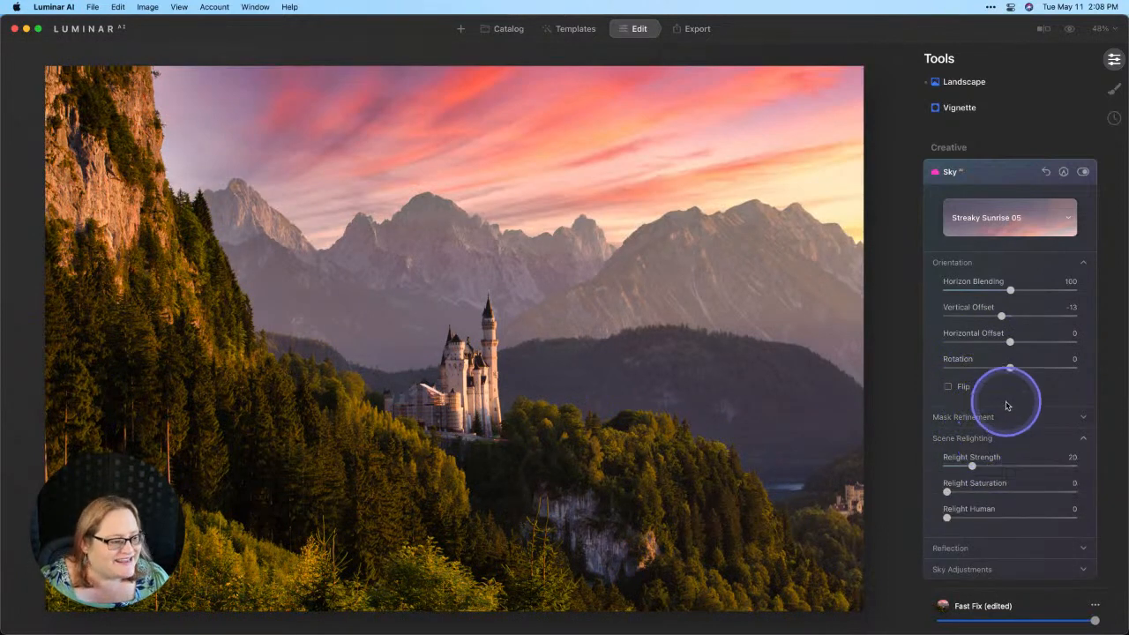
{"action": "scroll", "coordinate": [1007, 405], "scroll_direction": "down", "scroll_amount": 3}
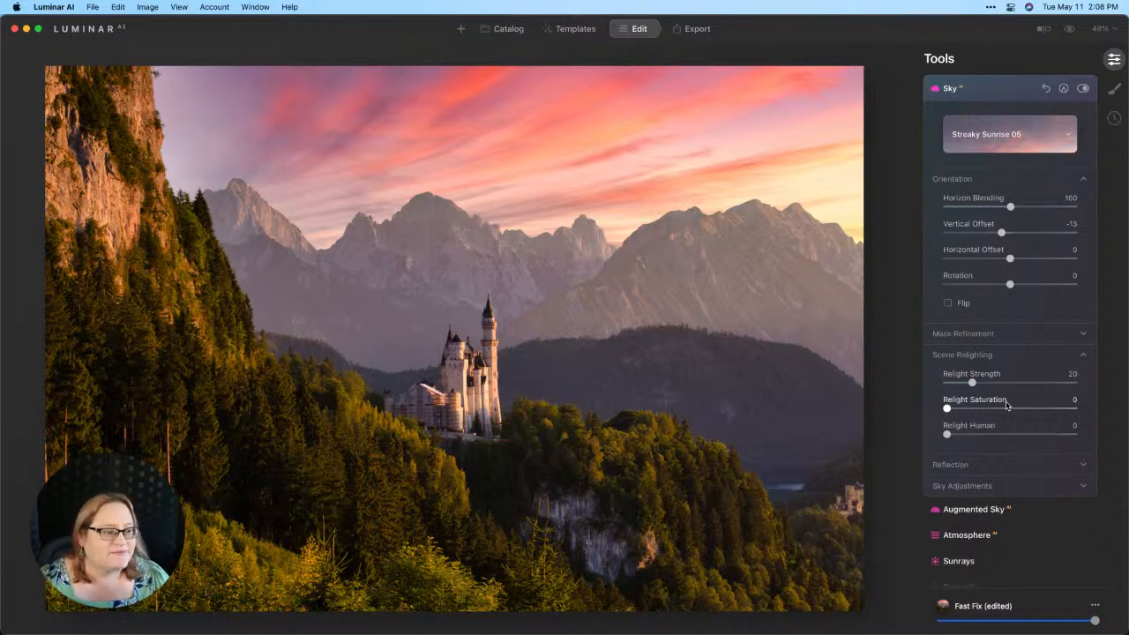
{"action": "left_click", "coordinate": [972, 386]}
{"action": "left_click_drag", "start_coordinate": [972, 386], "coordinate": [1038, 380]}
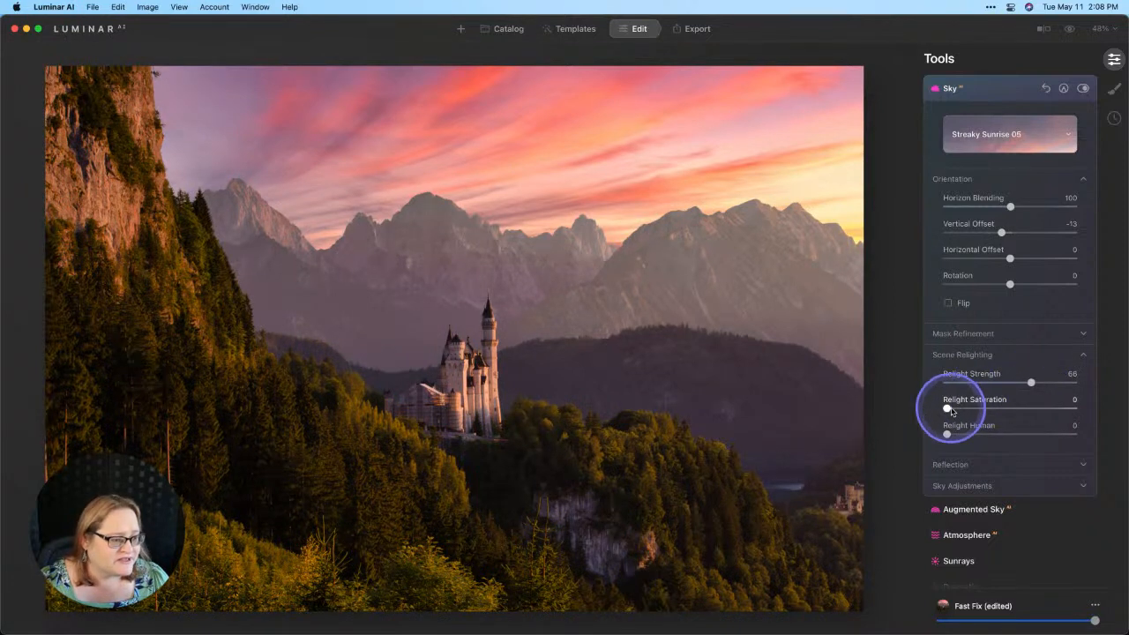
{"action": "left_click_drag", "start_coordinate": [949, 411], "coordinate": [981, 408]}
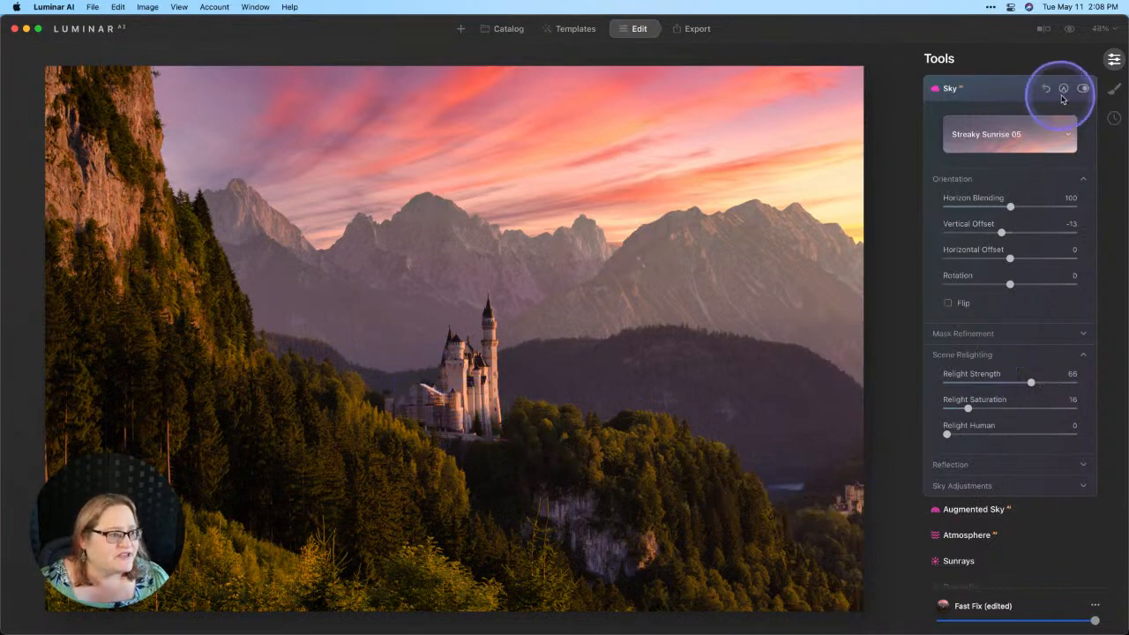
{"action": "left_click", "coordinate": [1083, 89]}
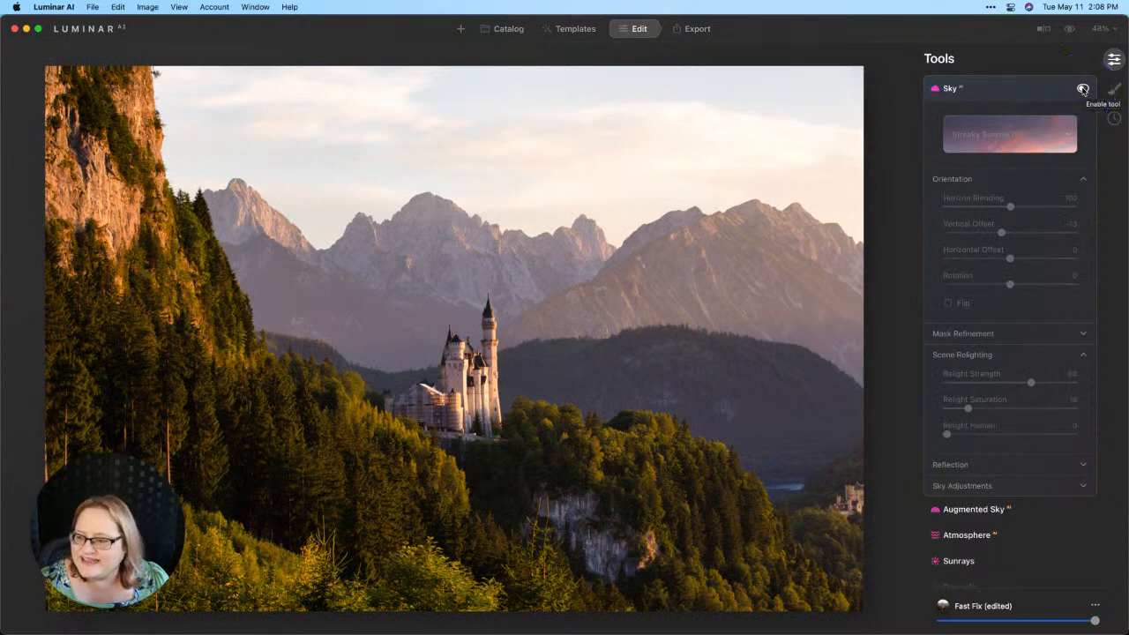
{"action": "left_click", "coordinate": [1083, 89]}
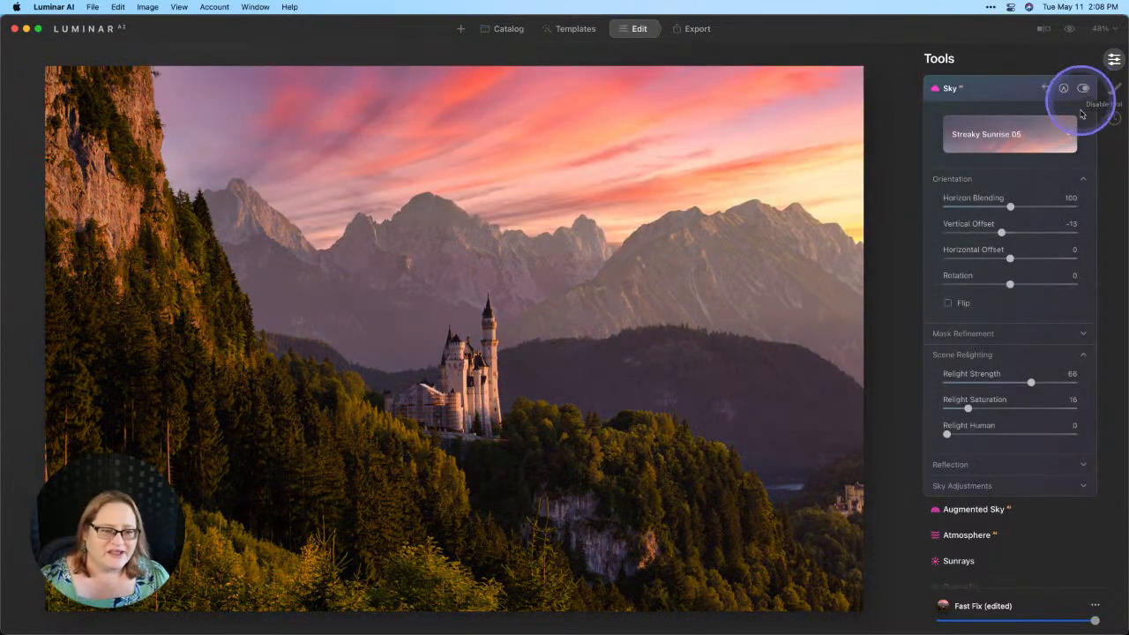
- In Sky Adjustments, set Atmospheric Haze 78, Warmth 0 and Brightness 6, then compare with the original
{"action": "left_click", "coordinate": [951, 485]}
{"action": "scroll", "coordinate": [986, 450], "scroll_direction": "down", "scroll_amount": 3}
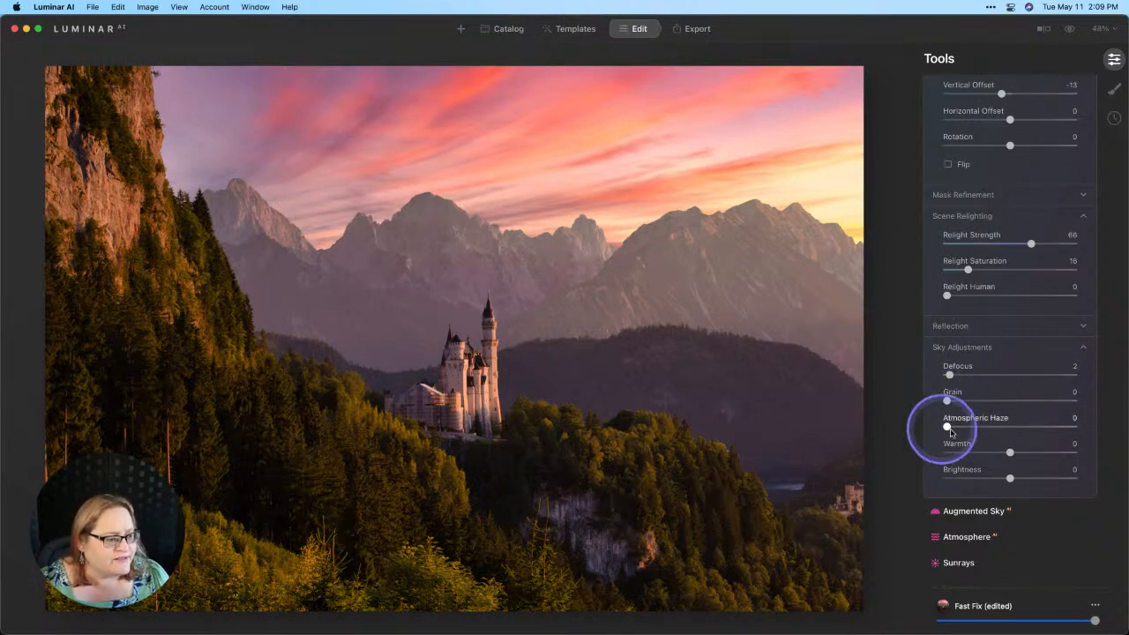
{"action": "left_click_drag", "start_coordinate": [948, 427], "coordinate": [1051, 428]}
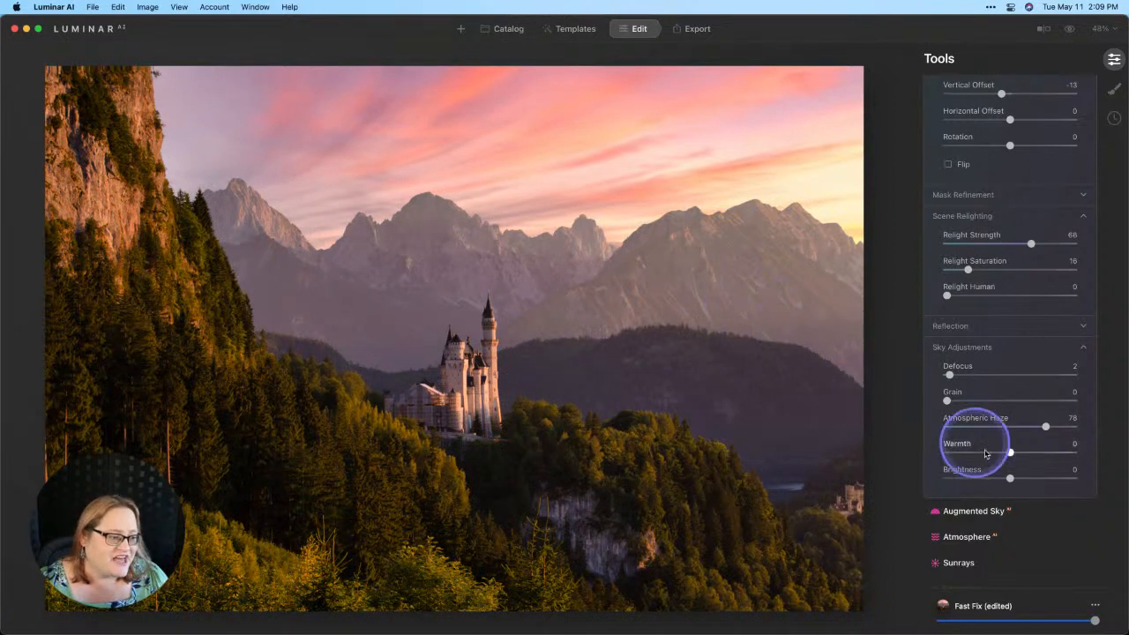
{"action": "mouse_move", "coordinate": [1012, 454]}
{"action": "left_mouse_down"}
{"action": "mouse_move", "coordinate": [1023, 453]}
{"action": "mouse_move", "coordinate": [998, 453]}
{"action": "mouse_move", "coordinate": [1010, 455]}
{"action": "left_mouse_up"}
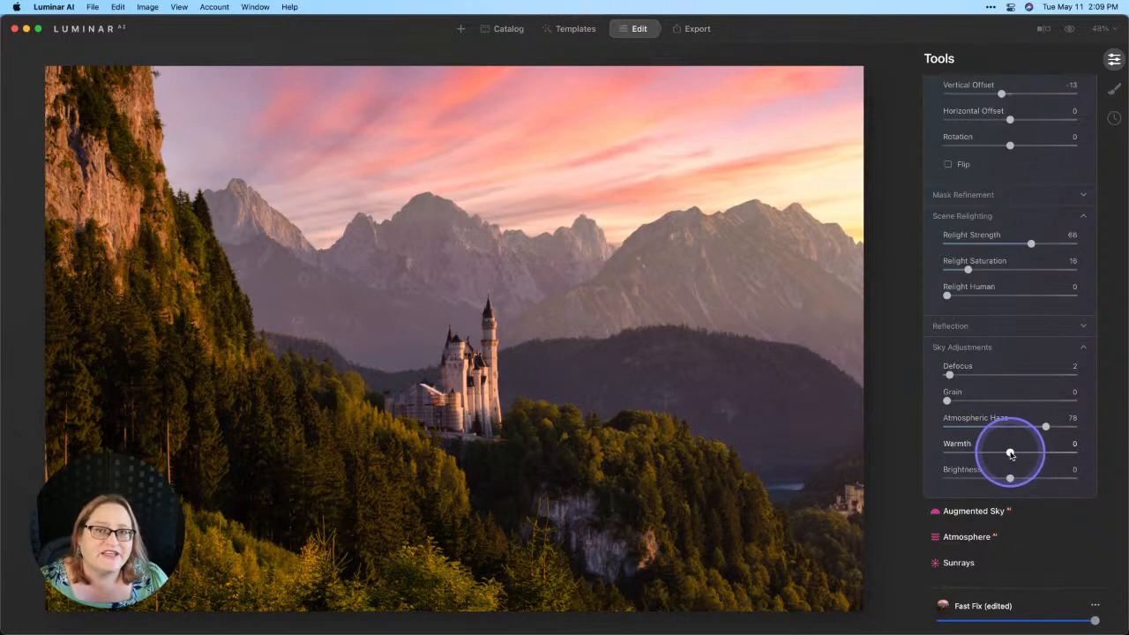
{"action": "mouse_move", "coordinate": [1011, 454]}
{"action": "left_mouse_down"}
{"action": "mouse_move", "coordinate": [979, 454]}
{"action": "mouse_move", "coordinate": [1020, 458]}
{"action": "left_mouse_up"}
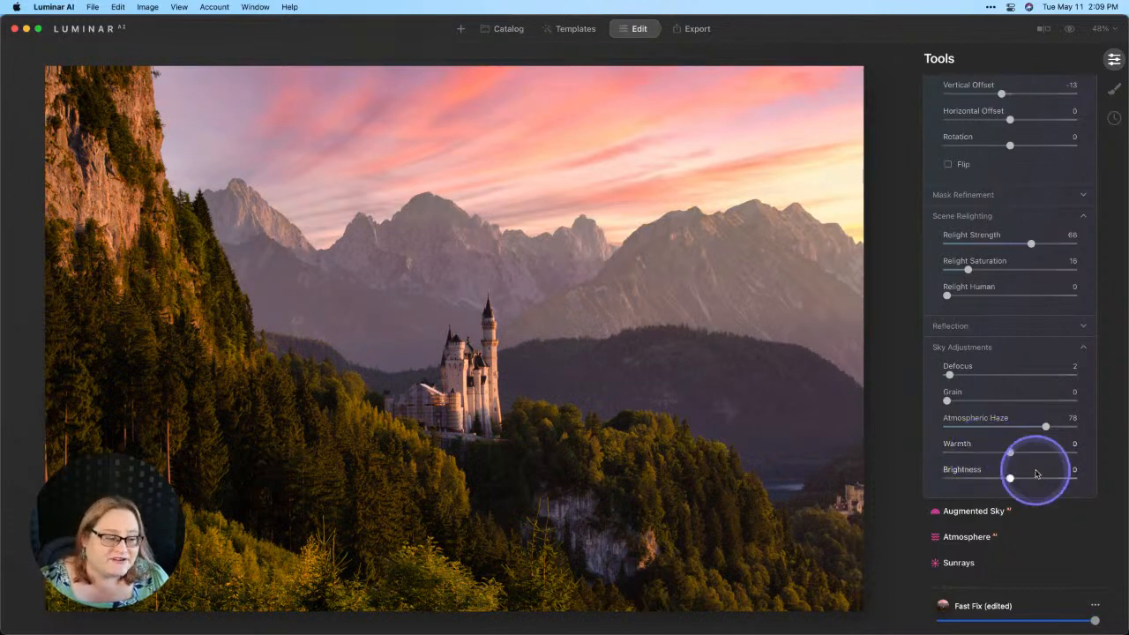
{"action": "left_click_drag", "start_coordinate": [1012, 480], "coordinate": [1016, 480]}
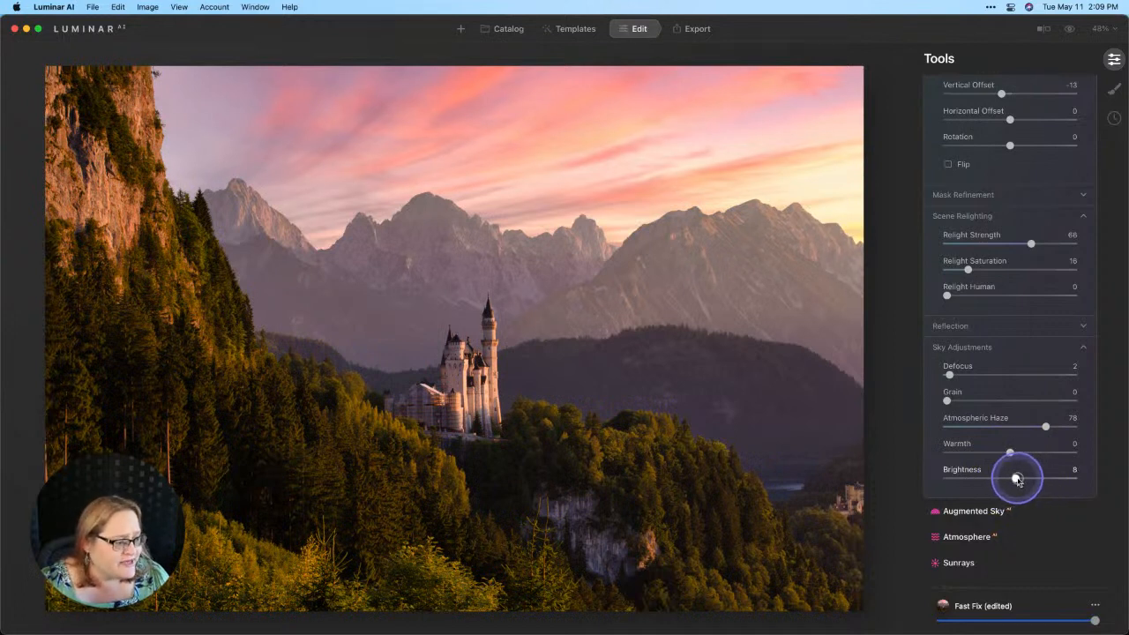
{"action": "left_click_drag", "start_coordinate": [1016, 480], "coordinate": [1016, 481]}
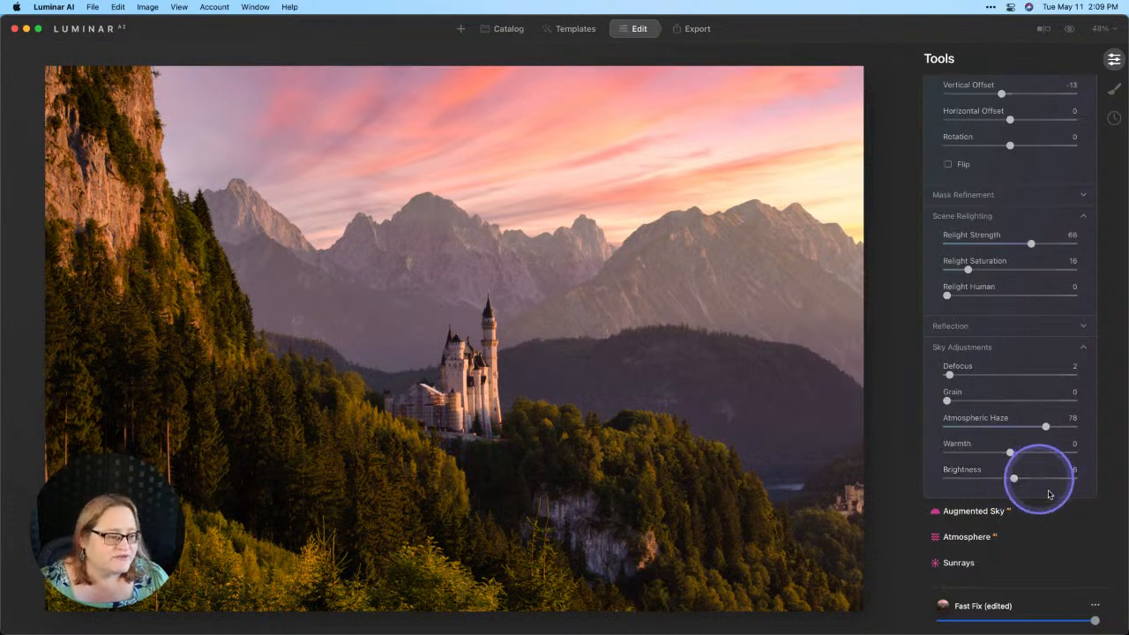
{"action": "left_click", "coordinate": [1067, 34]}
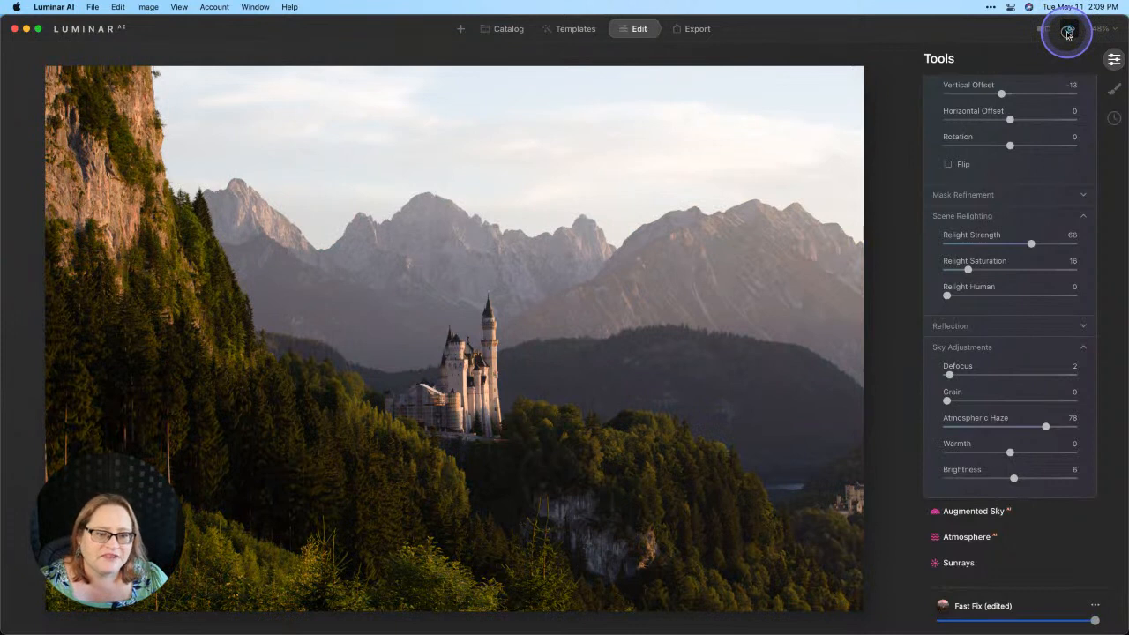
{"action": "left_click", "coordinate": [1068, 33]}
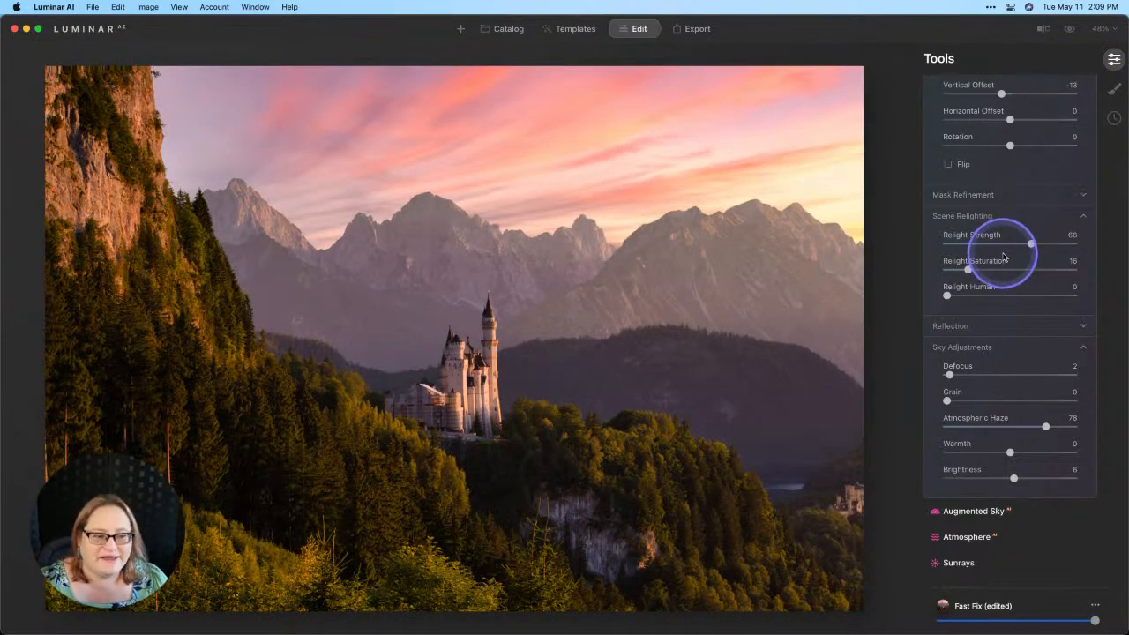
- Raise Sky Enhancer to 50, then set the Structure Amount to about 16
{"action": "scroll", "coordinate": [1003, 257], "scroll_direction": "up", "scroll_amount": 10}
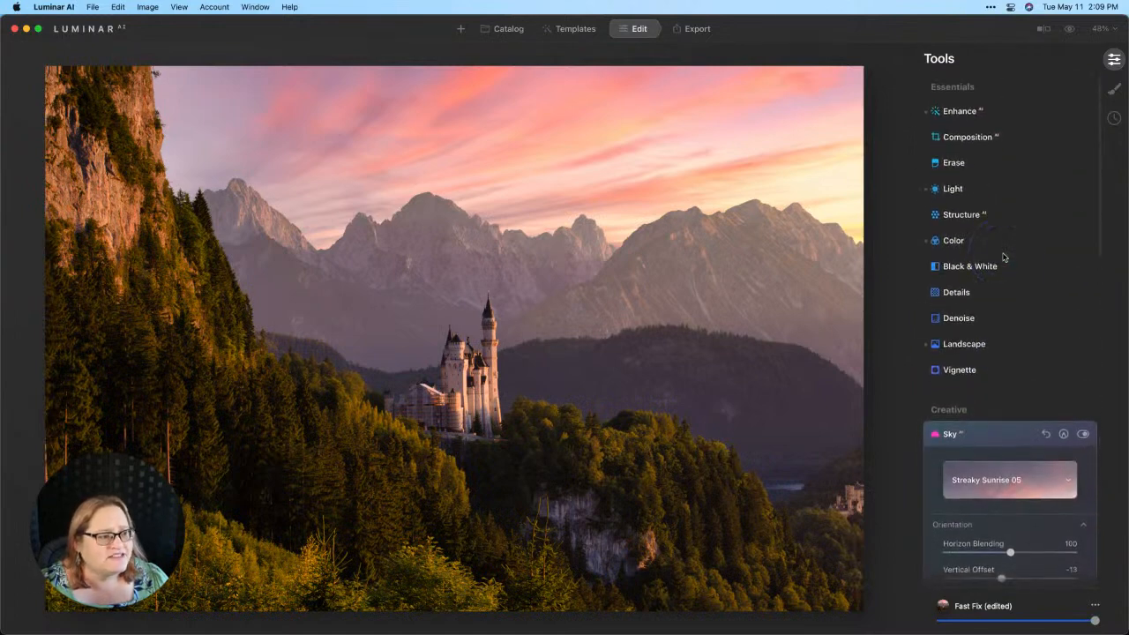
{"action": "left_click", "coordinate": [961, 110]}
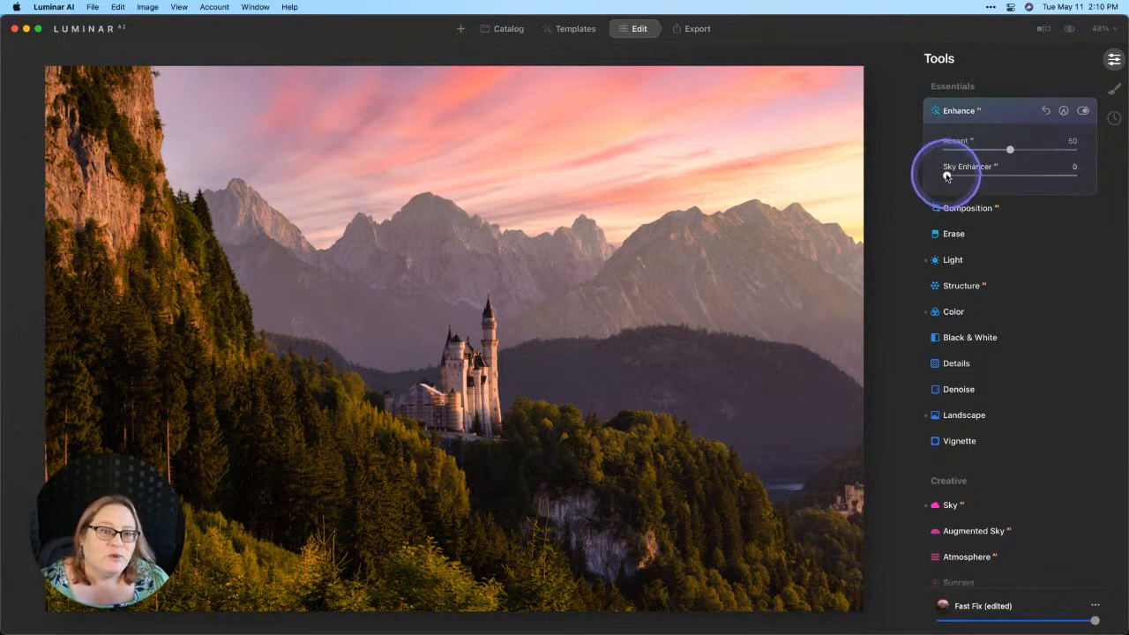
{"action": "left_click_drag", "start_coordinate": [946, 176], "coordinate": [1024, 181]}
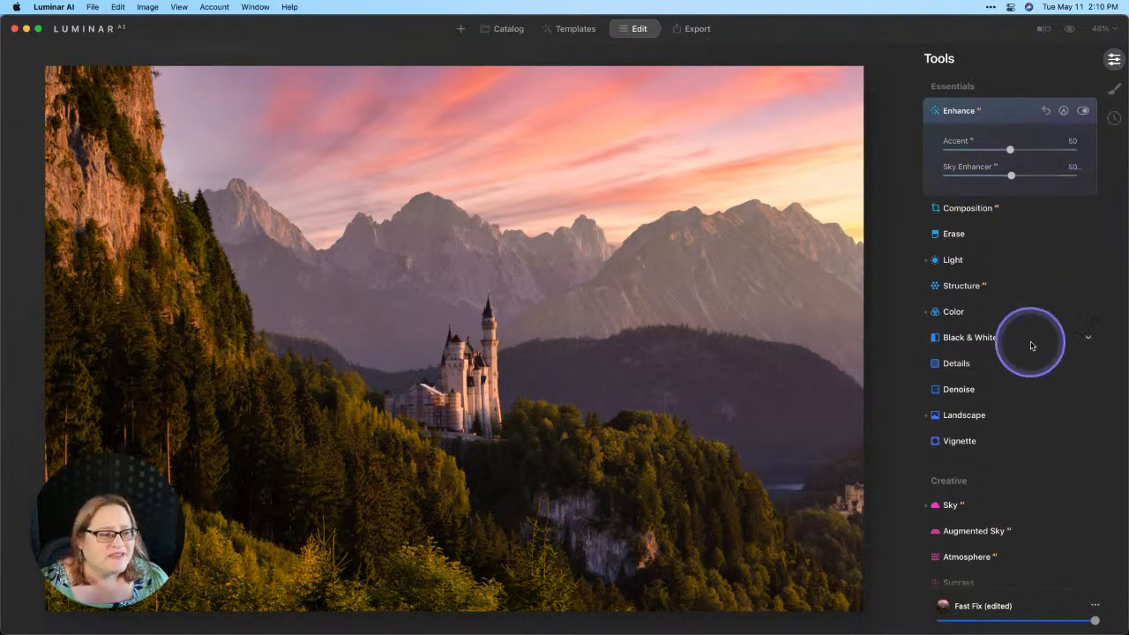
{"action": "left_click", "coordinate": [981, 285]}
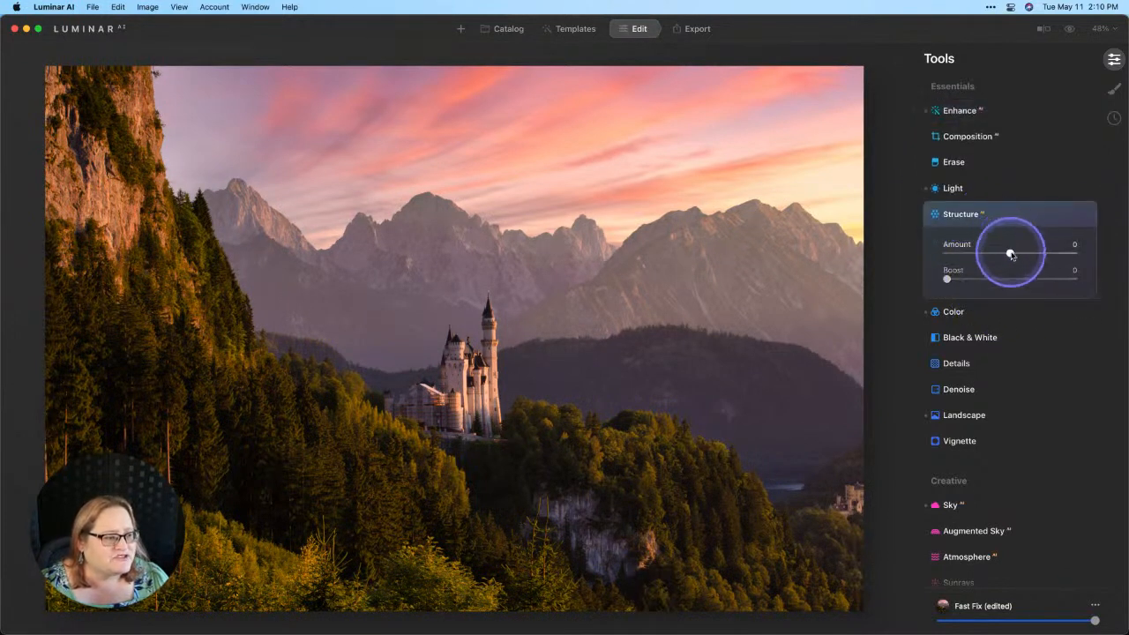
{"action": "left_click_drag", "start_coordinate": [1010, 254], "coordinate": [1021, 256]}
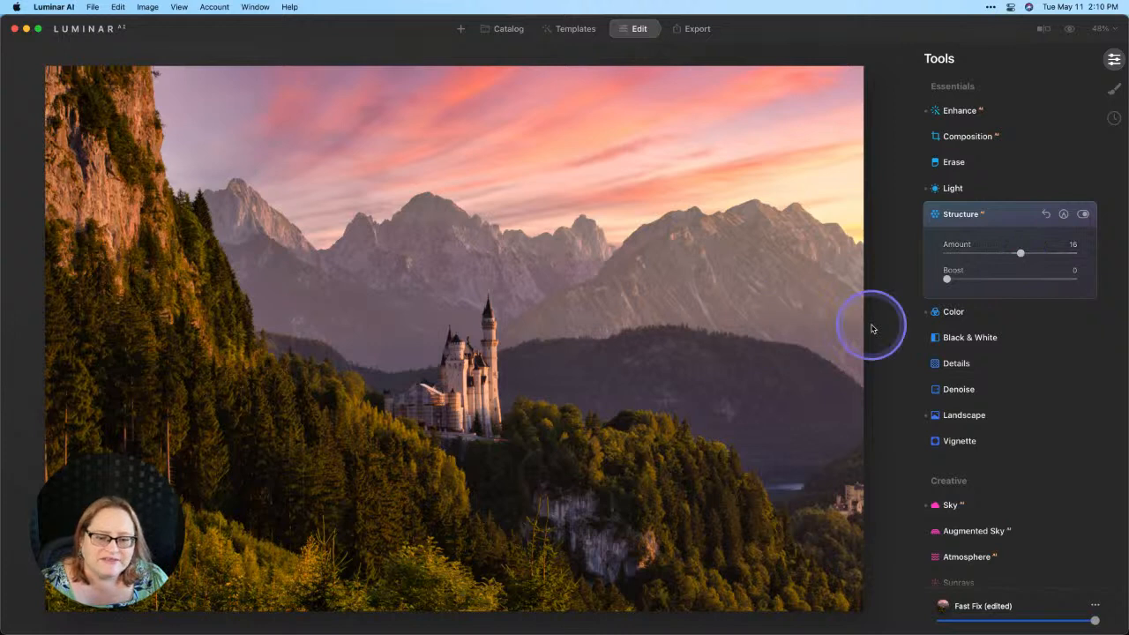
- Add a Vignette with strong amount, size 35, feather 66 and inner light 8
{"action": "left_click", "coordinate": [969, 443]}
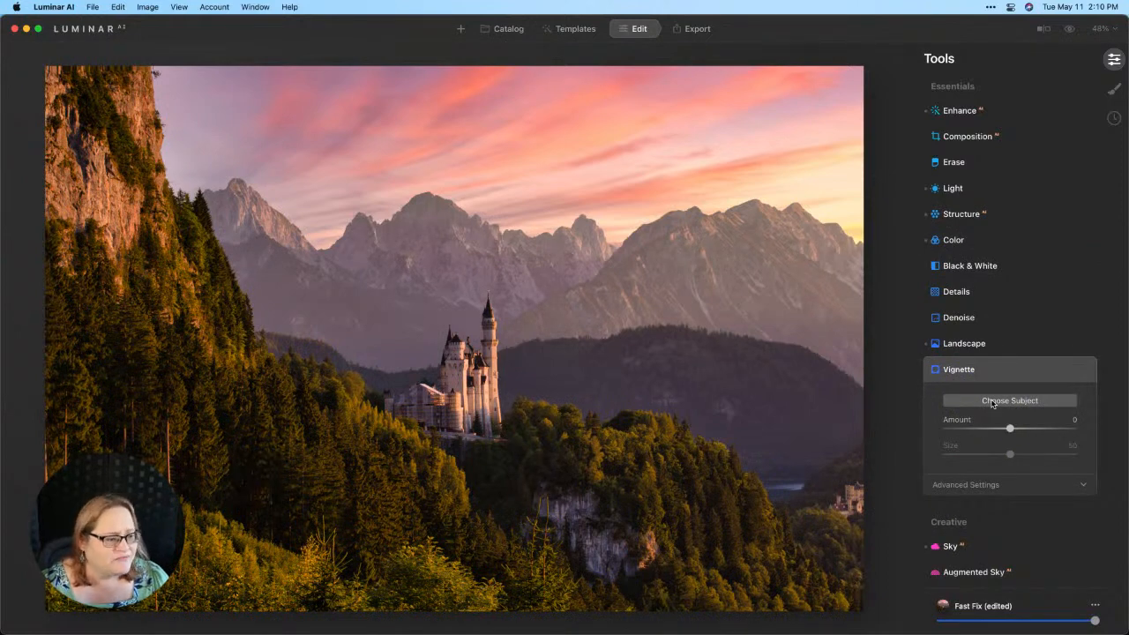
{"action": "left_click_drag", "start_coordinate": [1010, 428], "coordinate": [931, 430]}
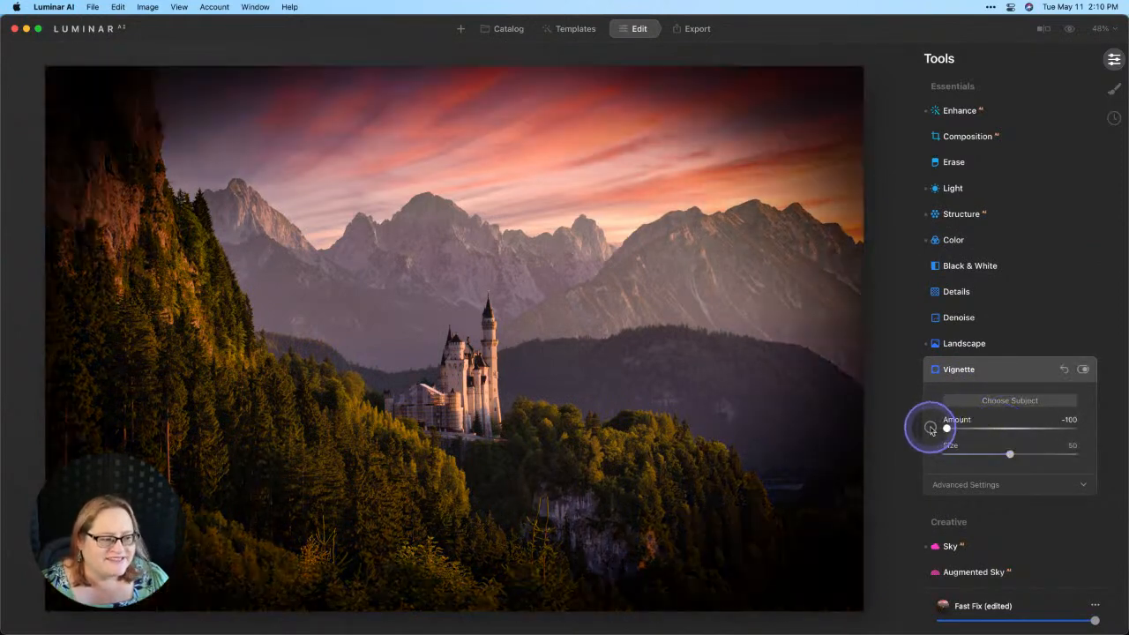
{"action": "left_click_drag", "start_coordinate": [1010, 454], "coordinate": [991, 456]}
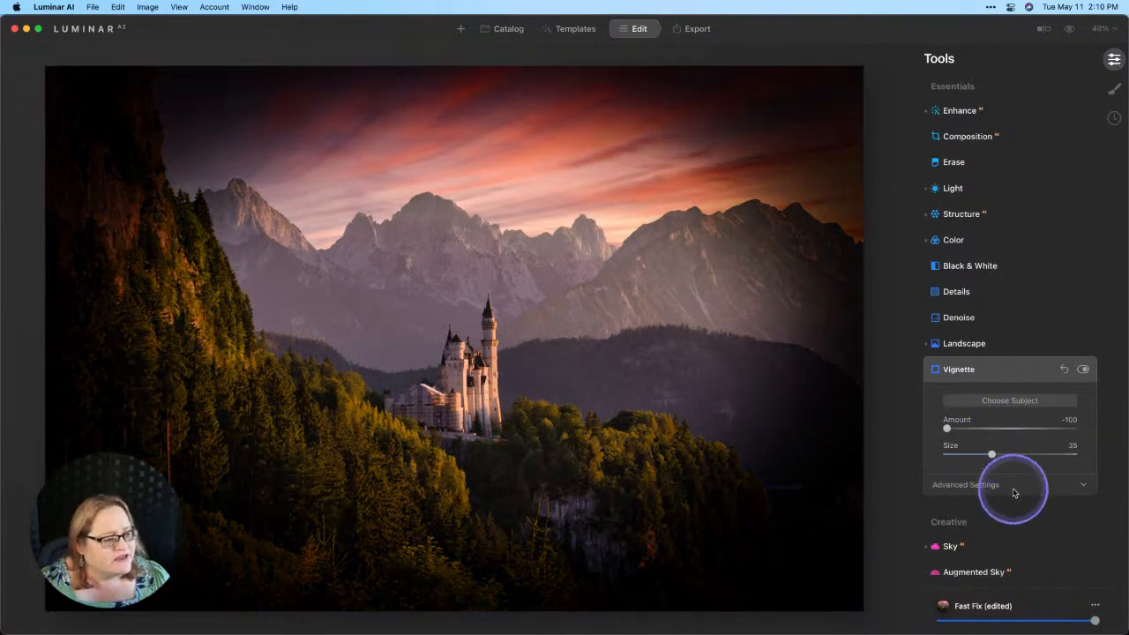
{"action": "left_click", "coordinate": [1013, 493]}
{"action": "scroll", "coordinate": [1018, 501], "scroll_direction": "down", "scroll_amount": 2}
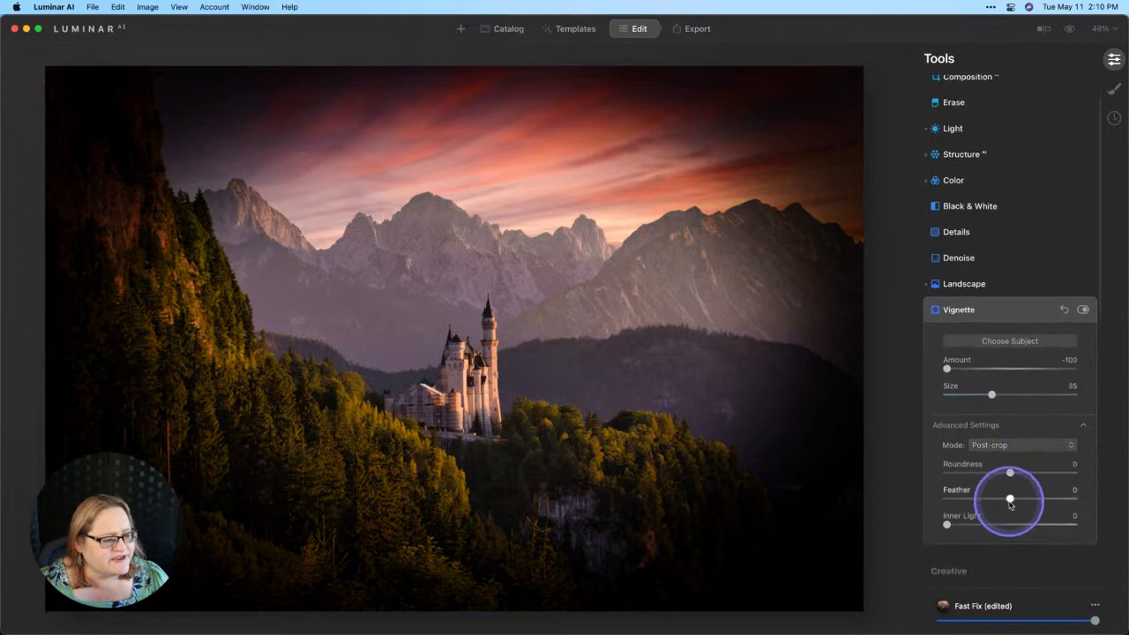
{"action": "left_click_drag", "start_coordinate": [1010, 503], "coordinate": [1058, 500]}
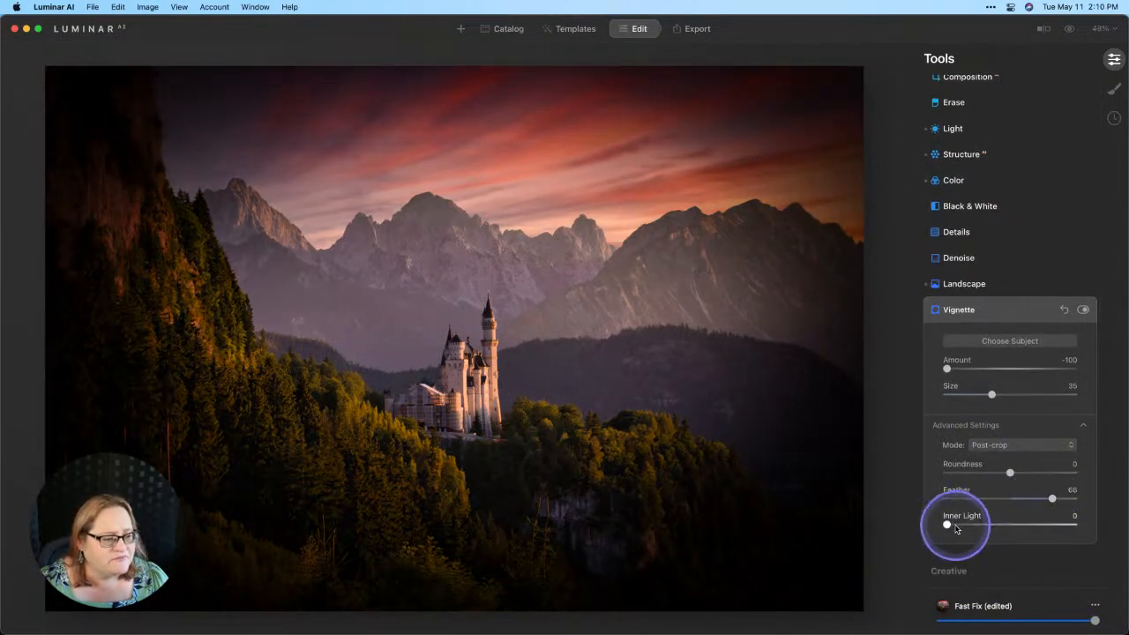
{"action": "left_click_drag", "start_coordinate": [950, 526], "coordinate": [967, 528]}
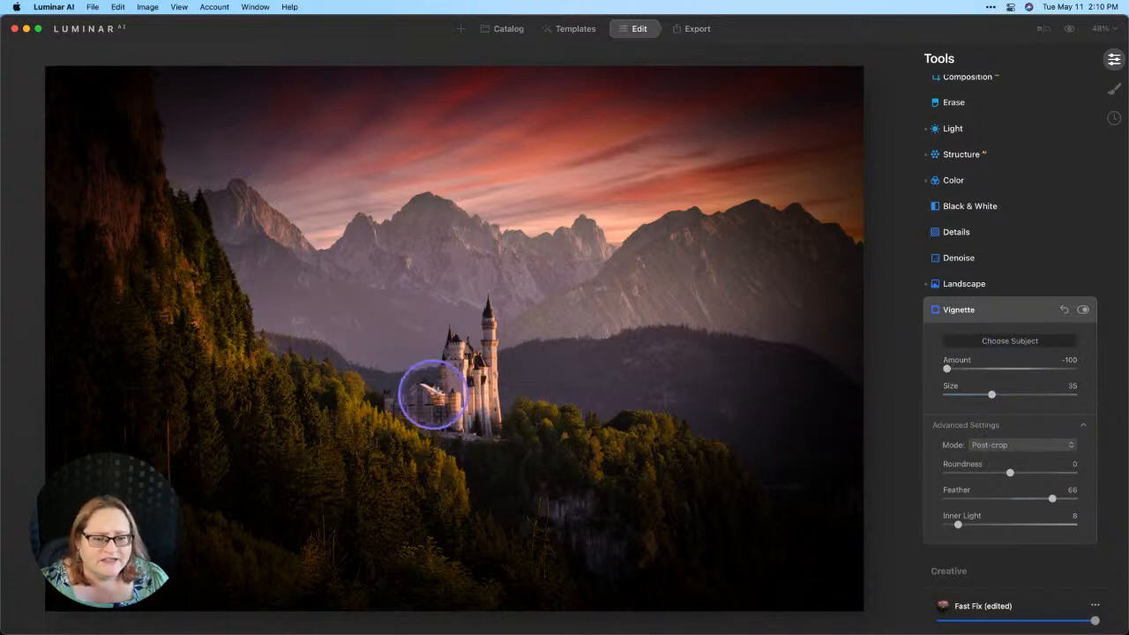
- Centre the vignette on the castle and ease its amount to -44
{"action": "left_click", "coordinate": [465, 384]}
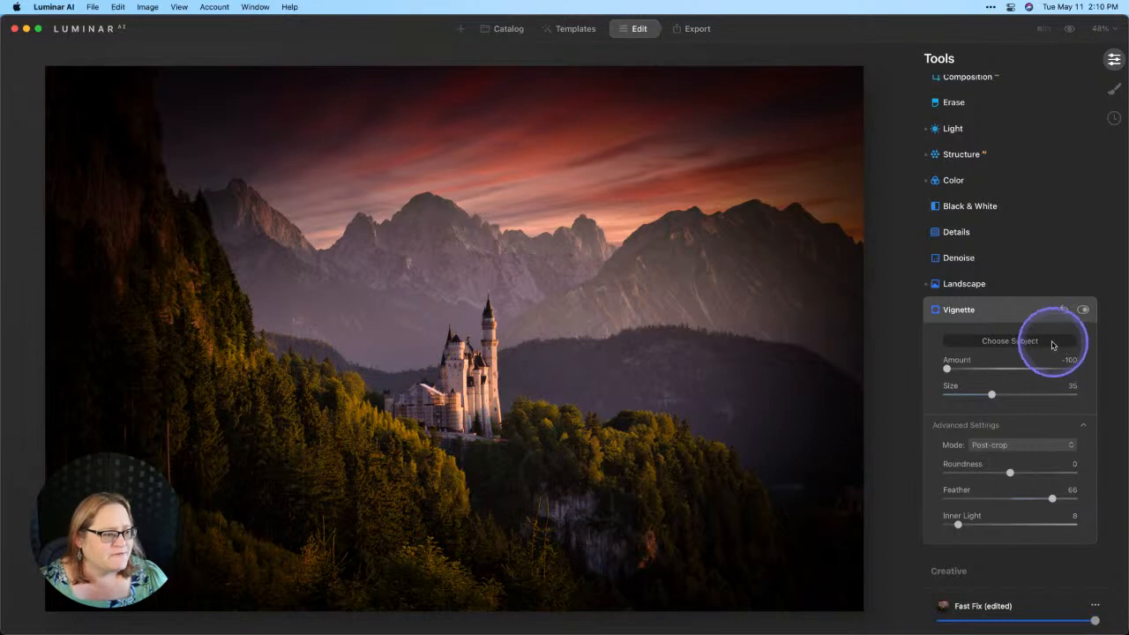
{"action": "left_click_drag", "start_coordinate": [946, 367], "coordinate": [988, 371]}
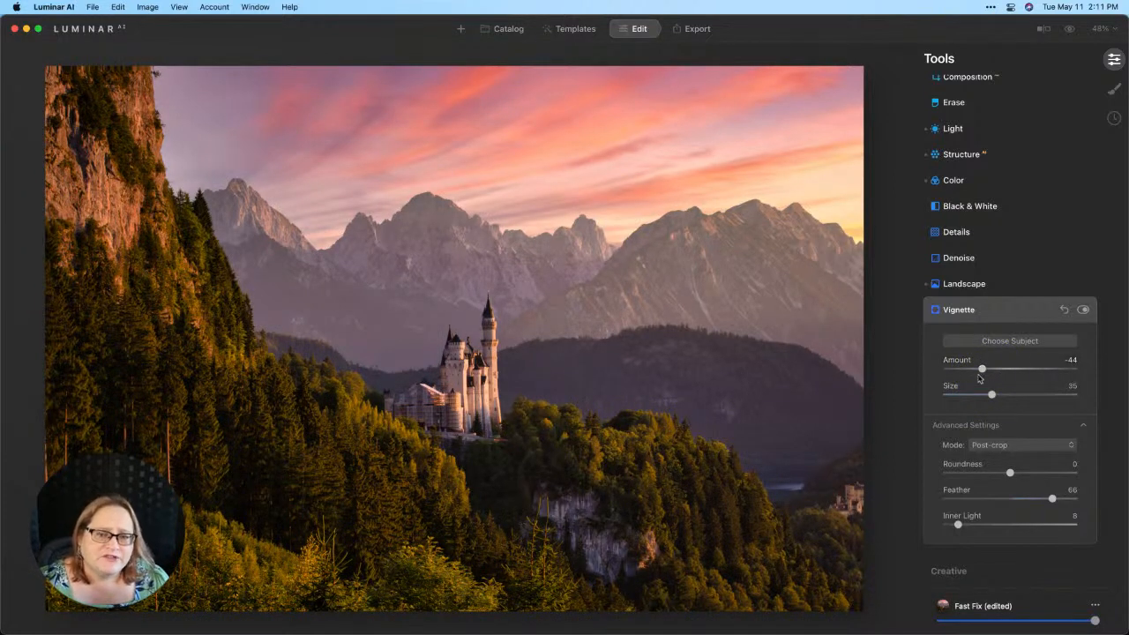
{"action": "left_click", "coordinate": [1039, 394]}
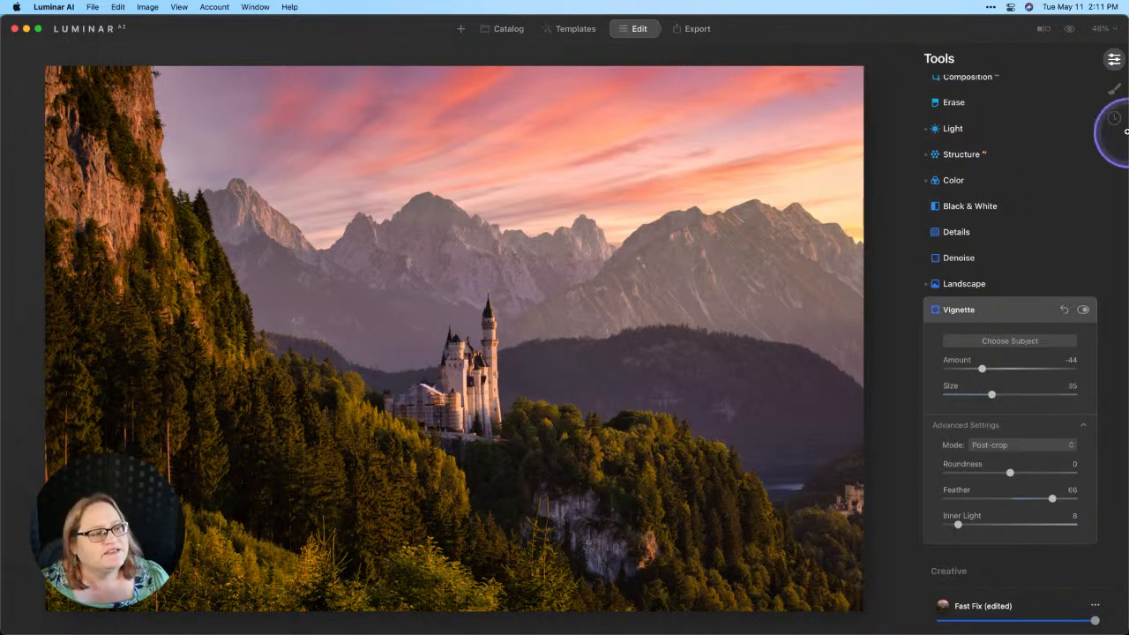
- Add a Basic local masking layer with a diagonal Gradient Mask over the foreground forest
{"action": "left_click", "coordinate": [1114, 90]}
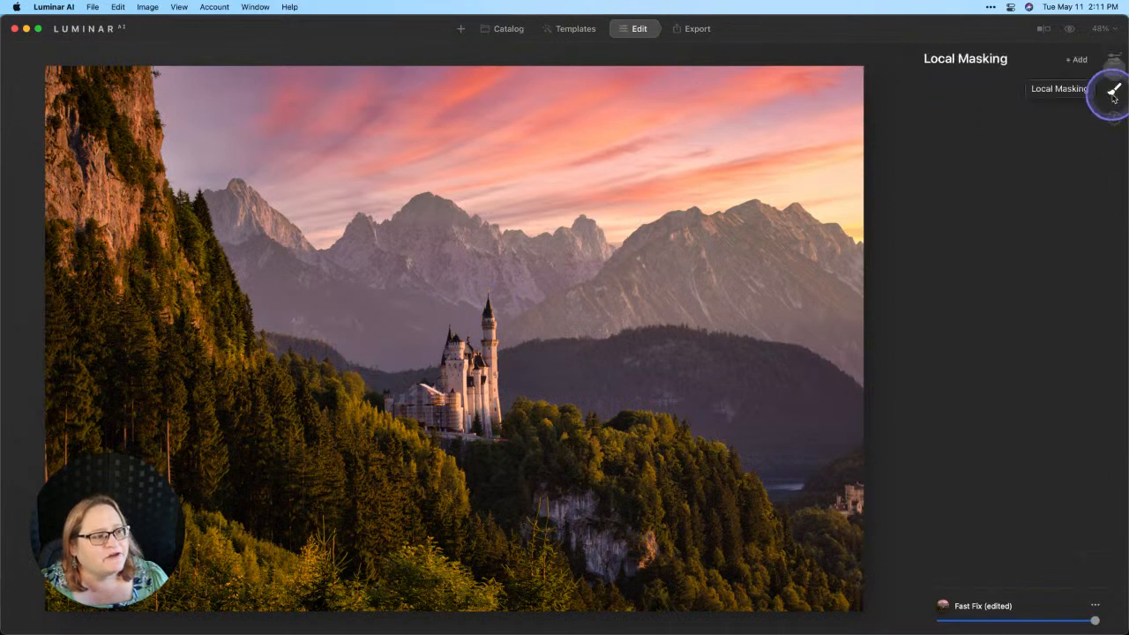
{"action": "left_click", "coordinate": [1076, 59]}
{"action": "left_click", "coordinate": [1068, 74]}
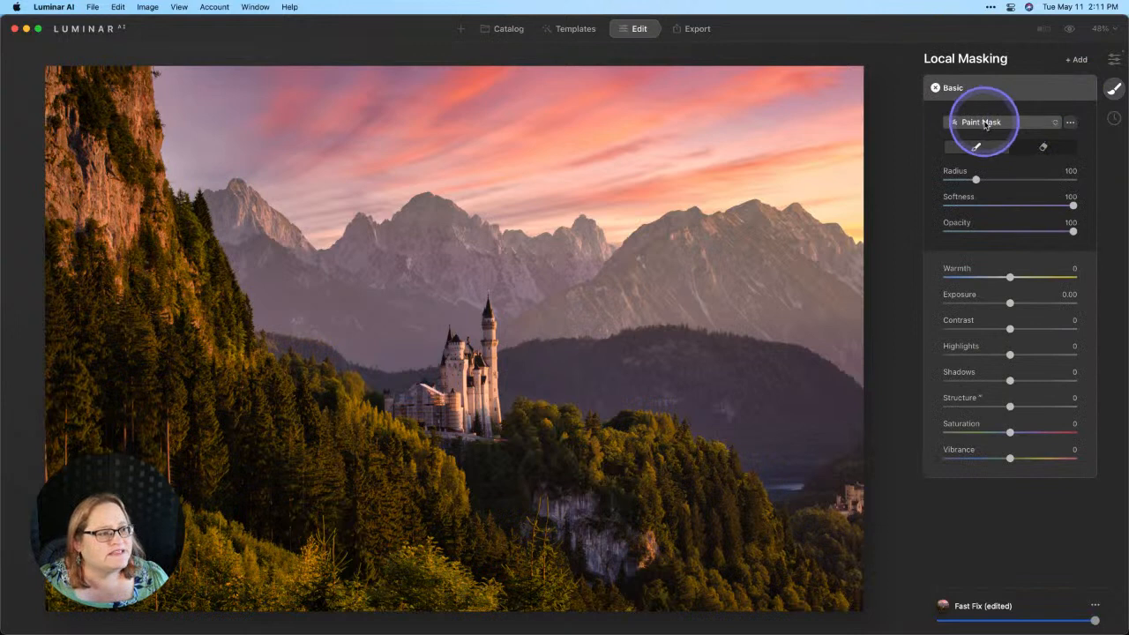
{"action": "left_click", "coordinate": [986, 125]}
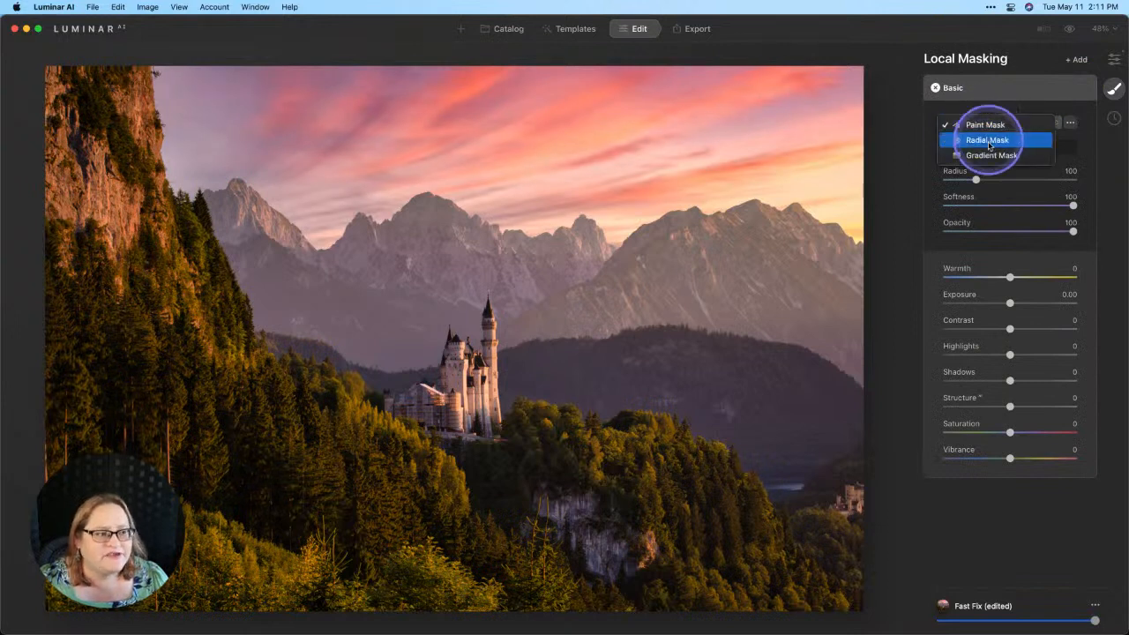
{"action": "left_click", "coordinate": [988, 157]}
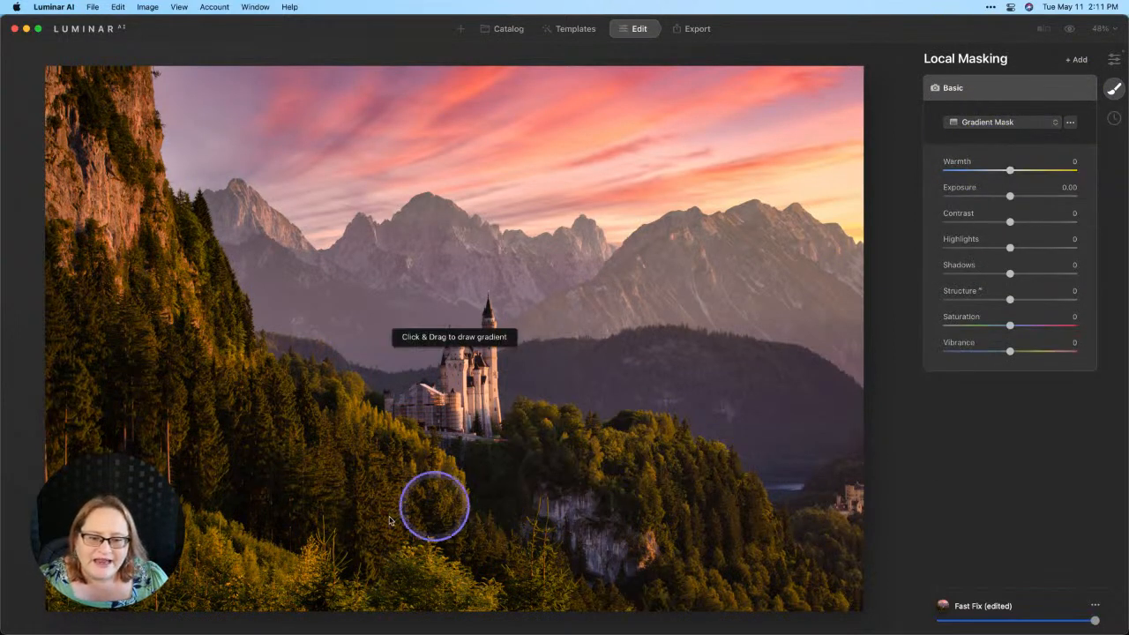
{"action": "left_click_drag", "start_coordinate": [432, 448], "coordinate": [446, 417]}
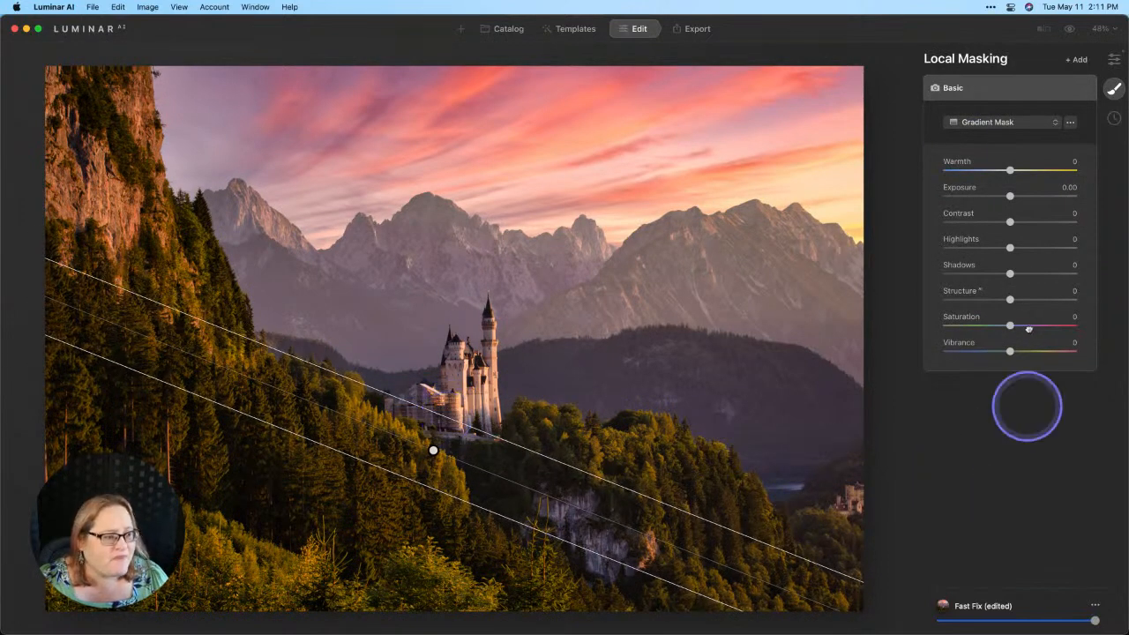
- Lower the masked area's Exposure to -1.04 and compare against the original
{"action": "left_click_drag", "start_coordinate": [1011, 196], "coordinate": [997, 198]}
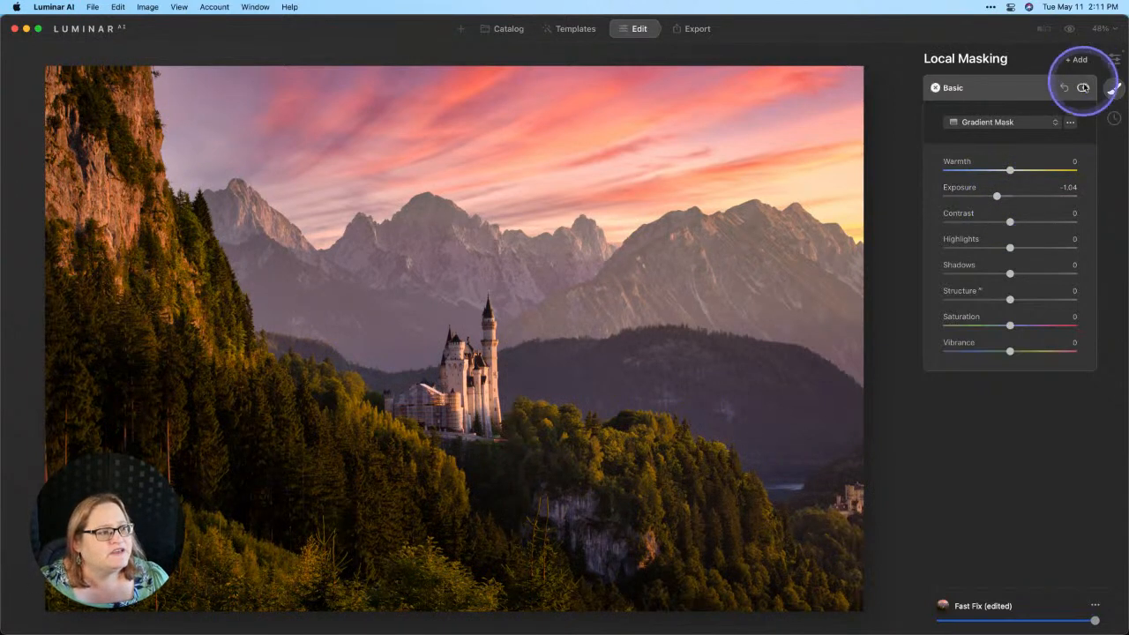
{"action": "left_click", "coordinate": [1083, 87]}
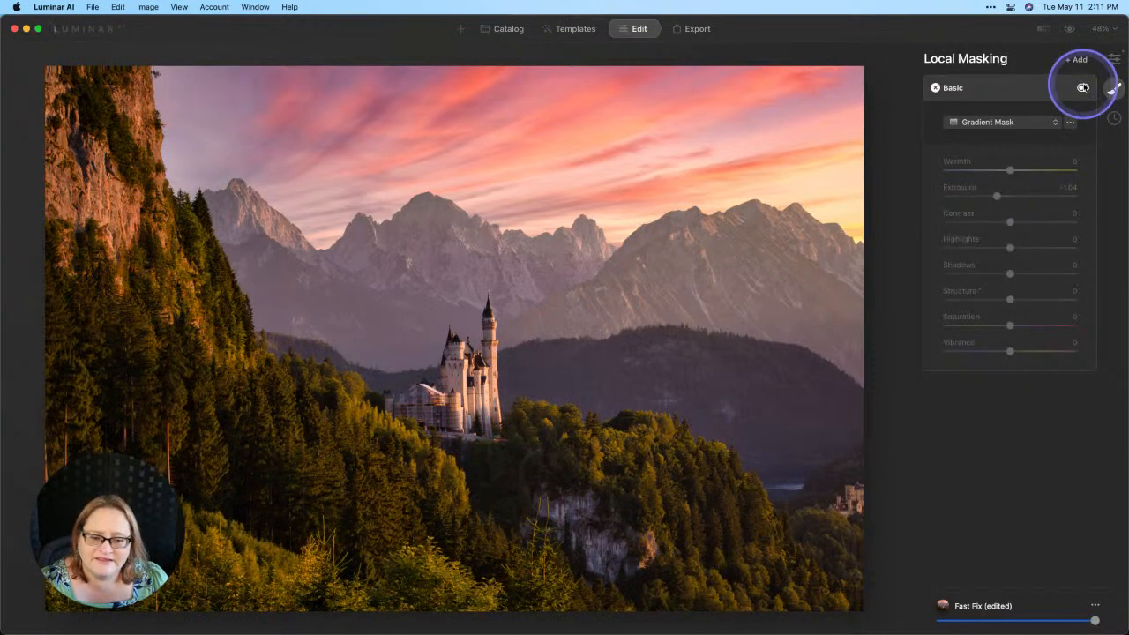
{"action": "left_click", "coordinate": [1083, 87]}
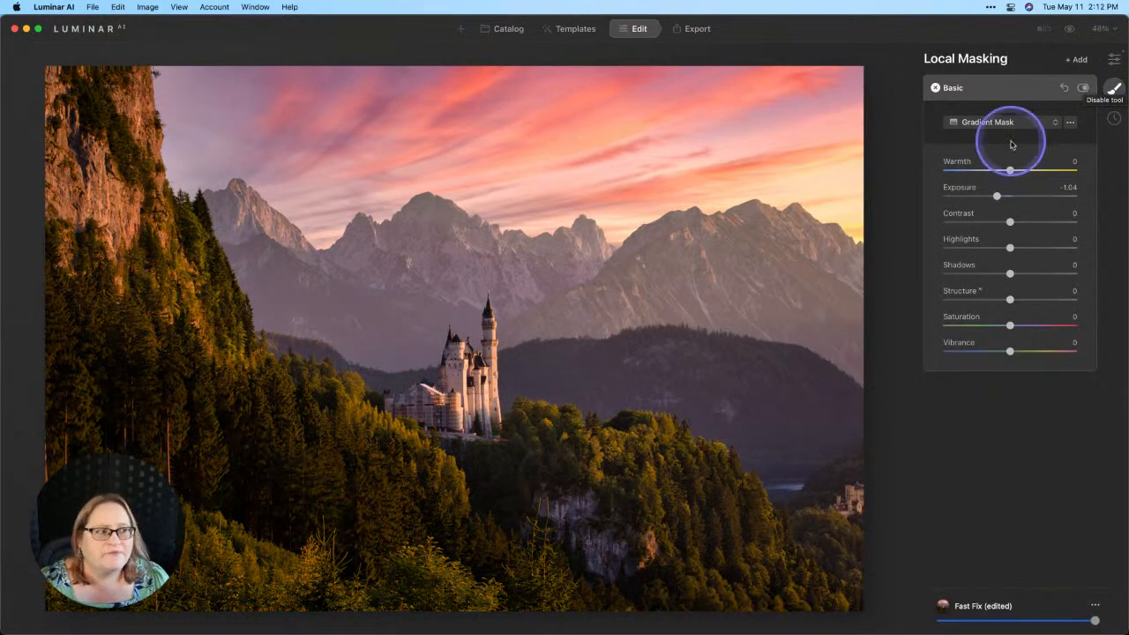
{"action": "left_click", "coordinate": [1069, 29]}
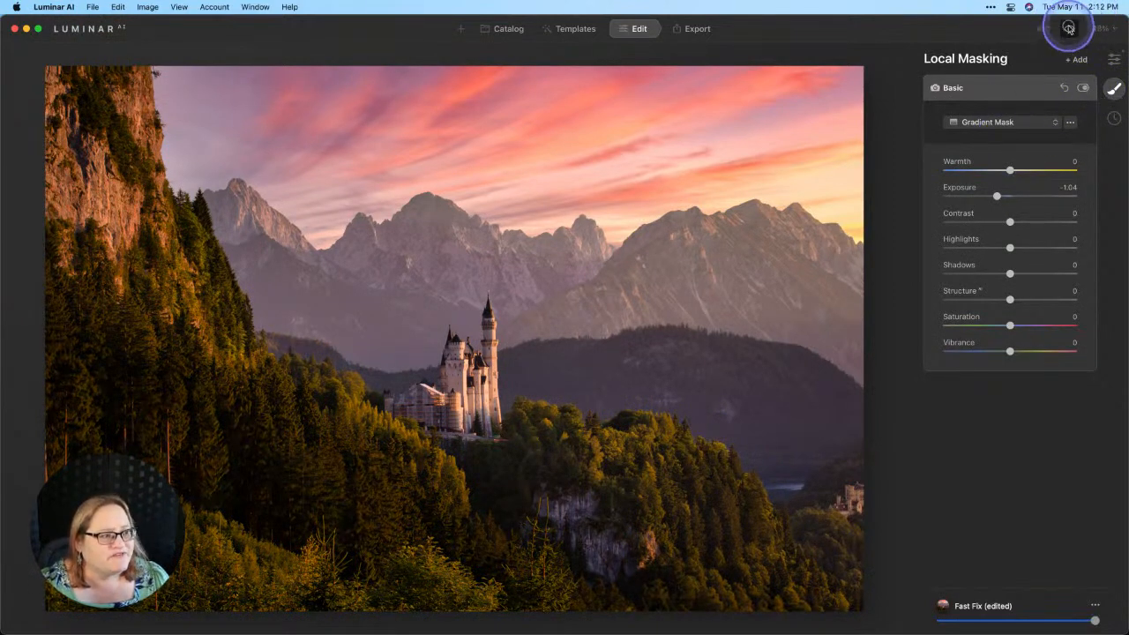
{"action": "left_click", "coordinate": [1069, 29]}
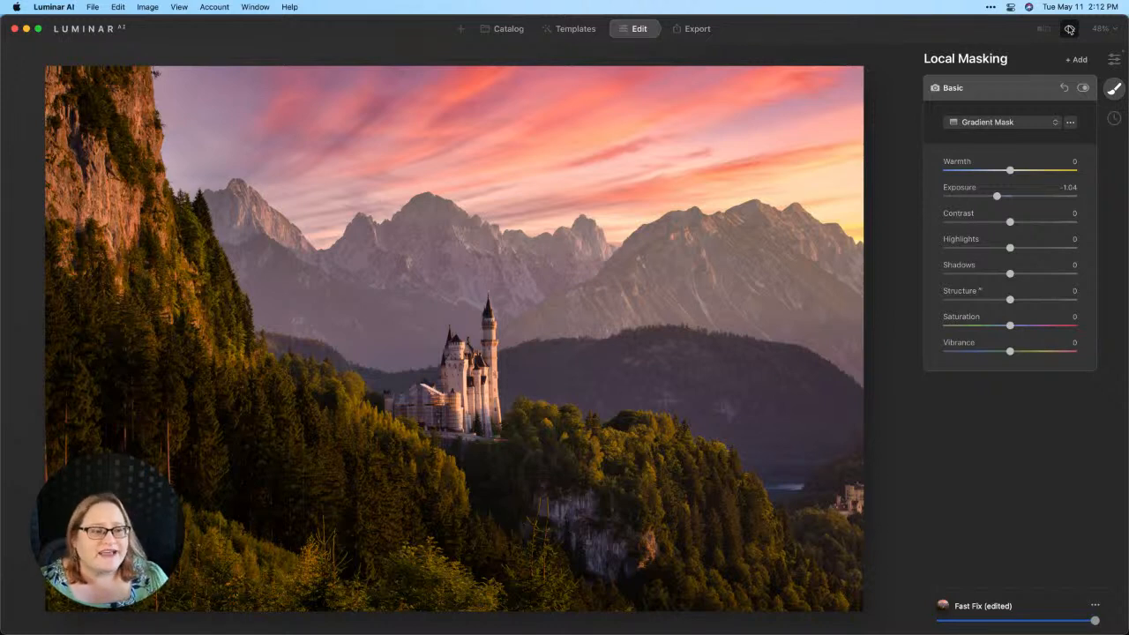
- Collapse the Basic mask settings and go back to the main editing tools
{"action": "left_click", "coordinate": [988, 93]}
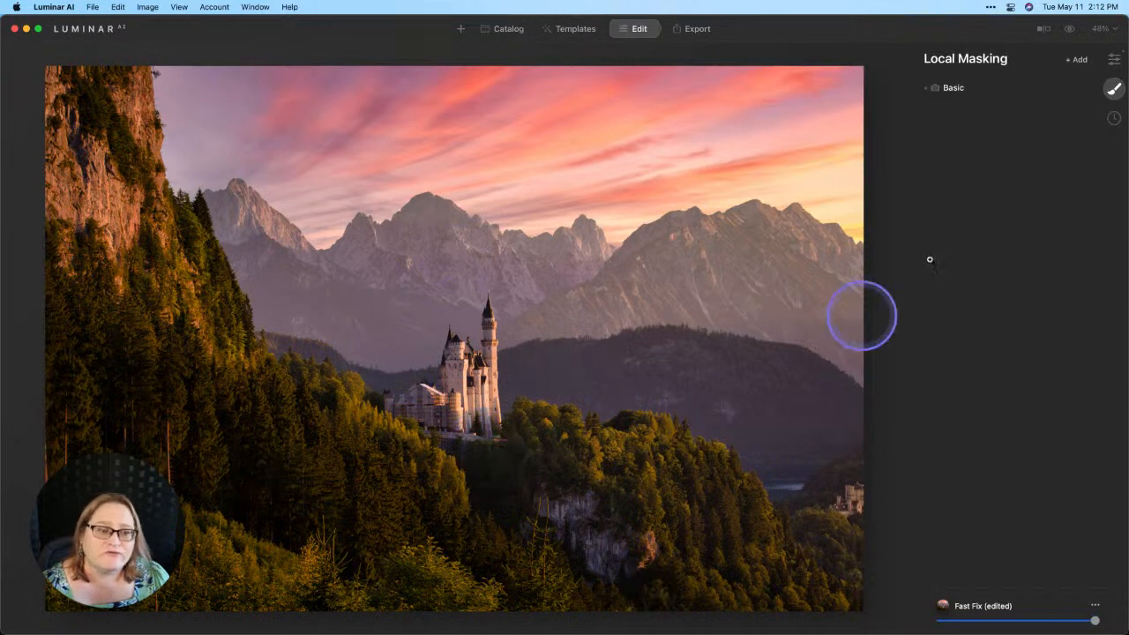
{"action": "left_click", "coordinate": [1114, 58]}
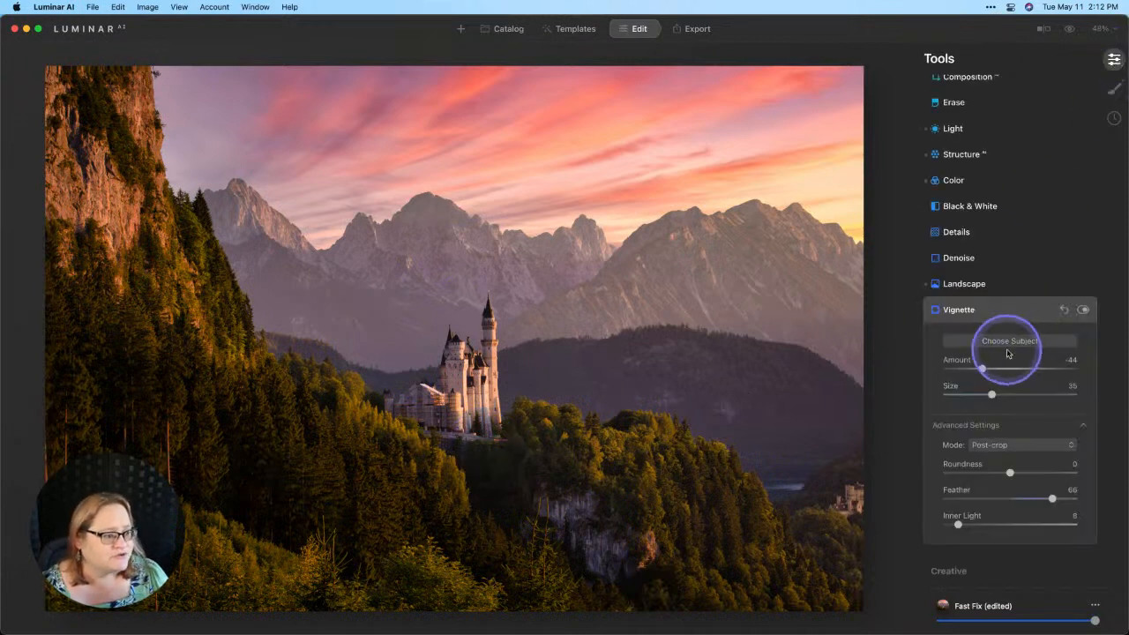
- Reopen the Sky settings showing Streaky Sunrise 05, Relight Strength 66 and Atmospheric Haze 78
{"action": "scroll", "coordinate": [1004, 337], "scroll_direction": "down", "scroll_amount": 2}
{"action": "scroll", "coordinate": [1004, 335], "scroll_direction": "down", "scroll_amount": 3}
{"action": "left_click", "coordinate": [966, 356]}
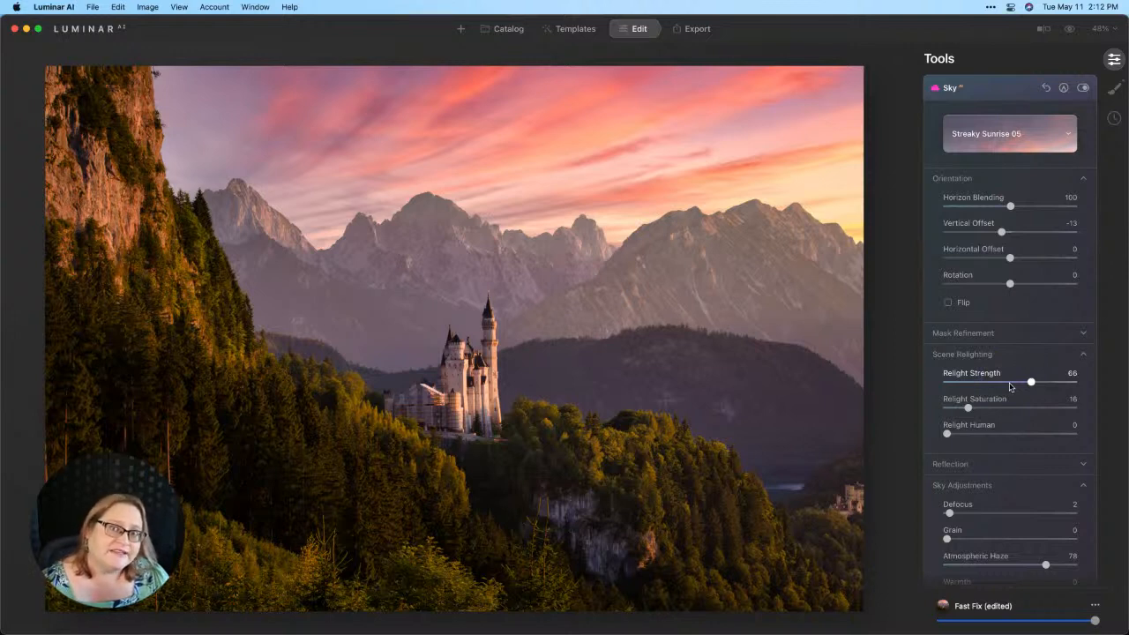
{"action": "scroll", "coordinate": [1010, 387], "scroll_direction": "down", "scroll_amount": 2}
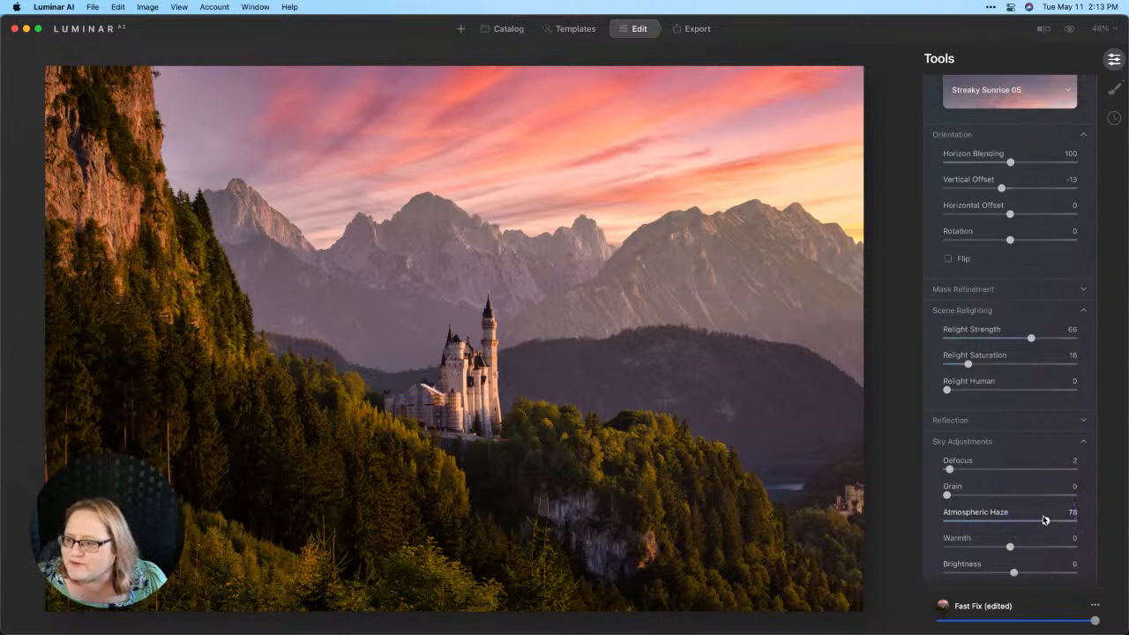
{"action": "left_click", "coordinate": [1070, 31]}
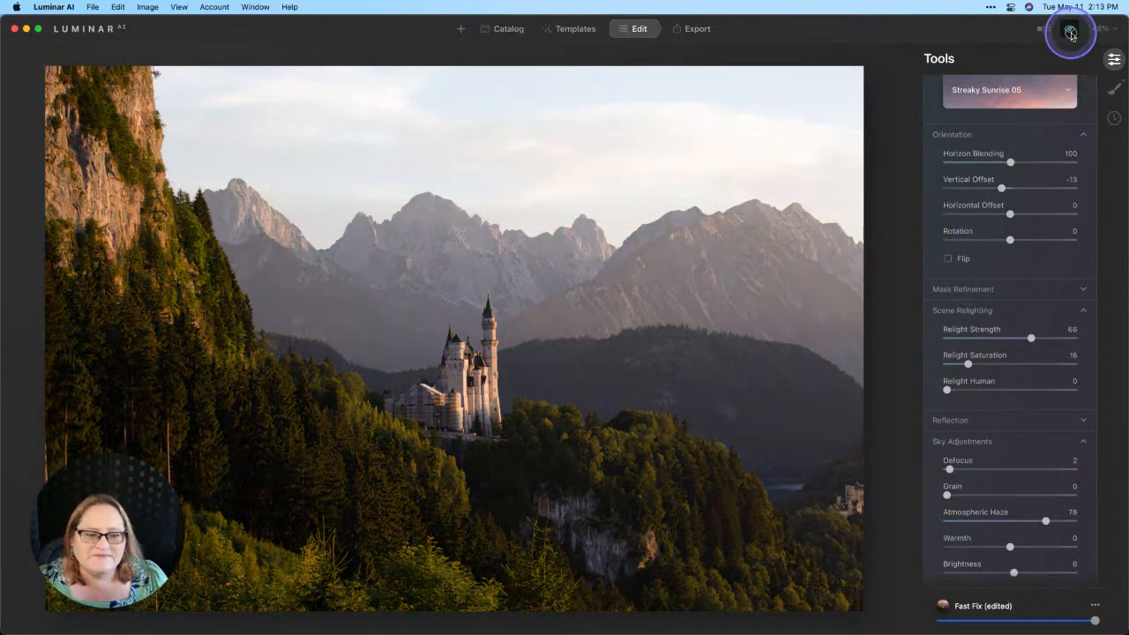
{"action": "left_click", "coordinate": [1070, 33]}
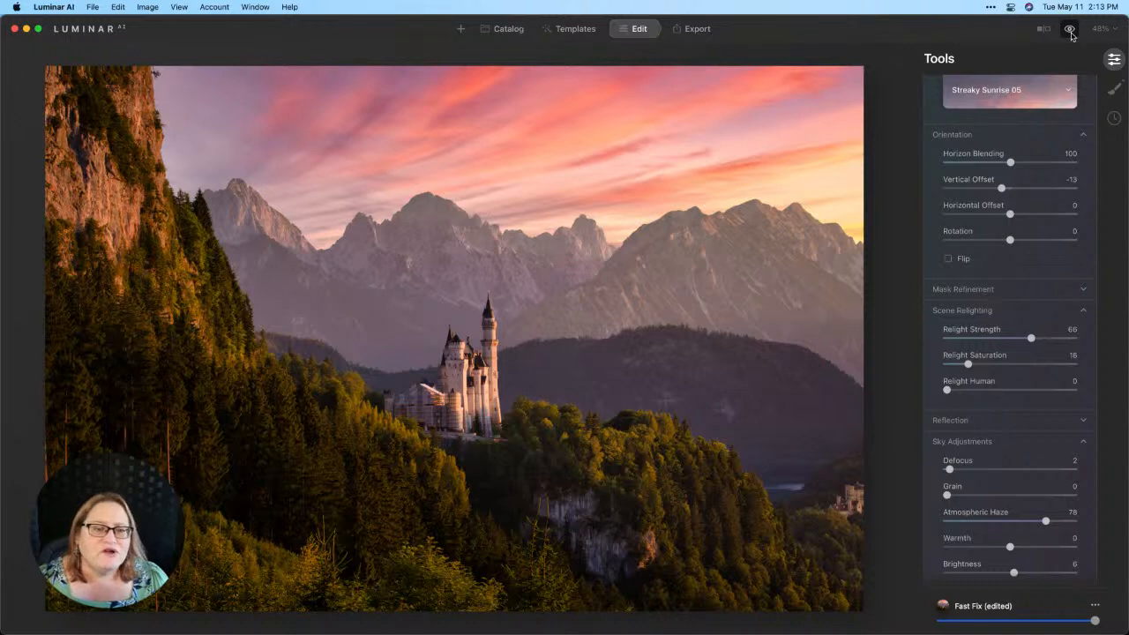
{"action": "left_click", "coordinate": [1070, 33]}
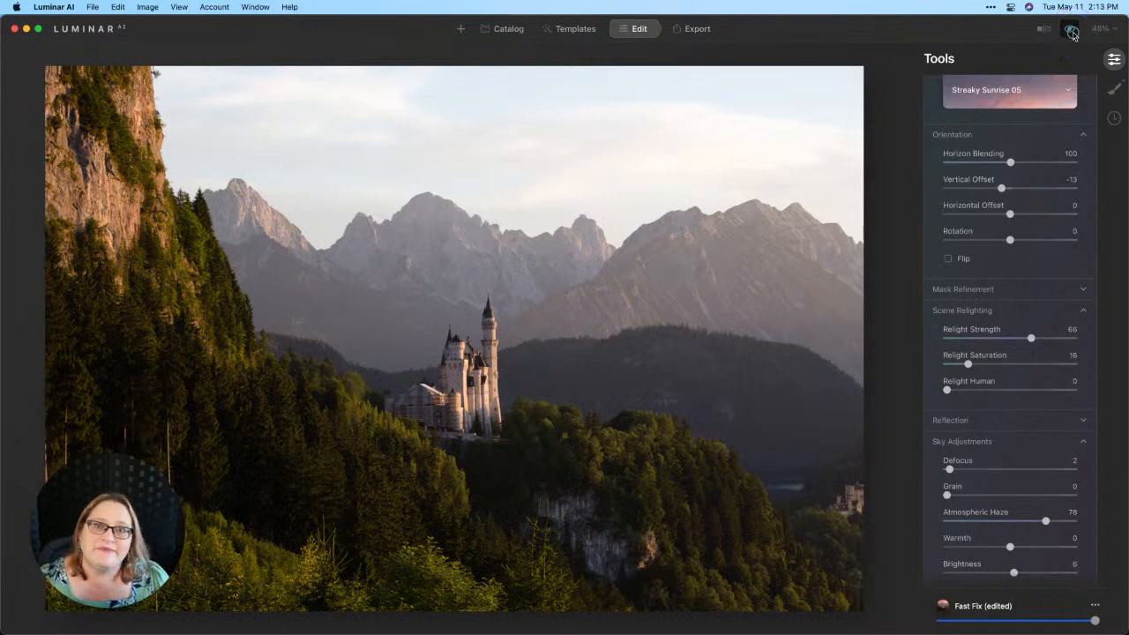
{"action": "left_click", "coordinate": [1072, 31]}
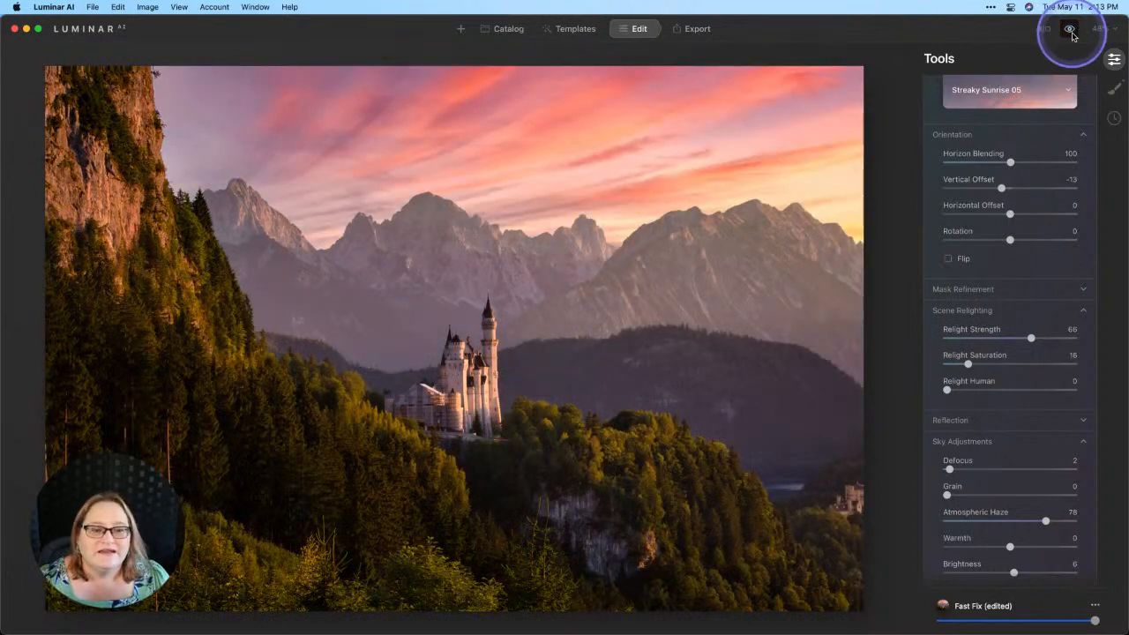